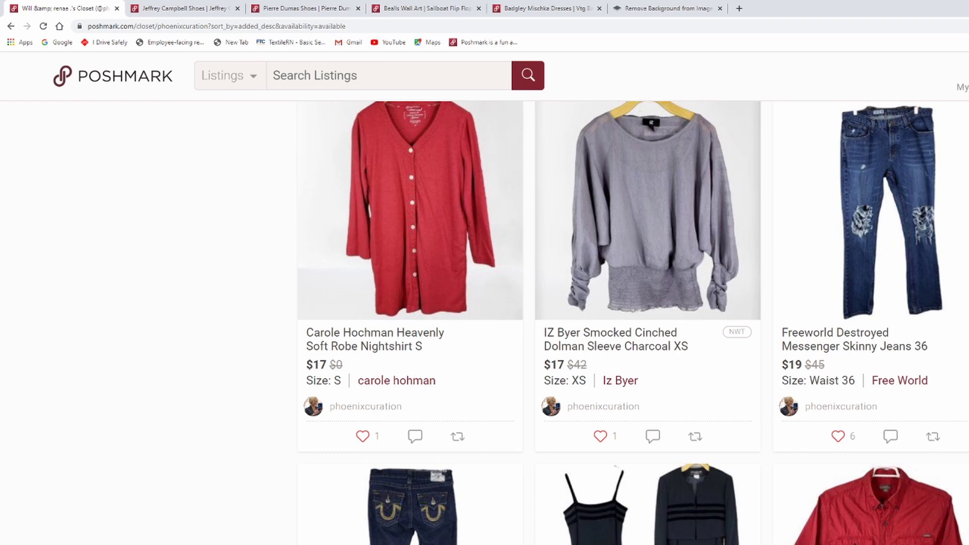
# Open the listing for the two Forever 21 tops and compare its white-background and brick-wall photos.
pyautogui.click(184, 9)
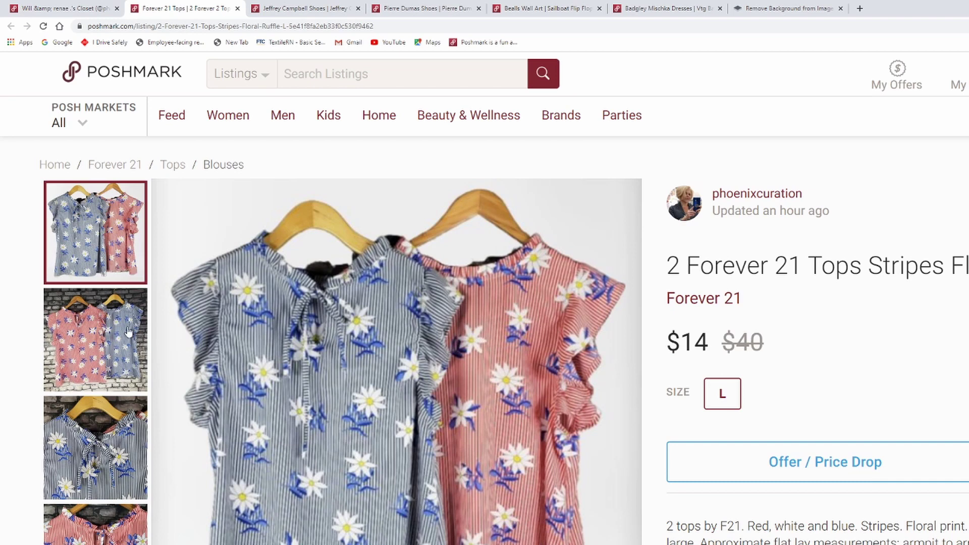
pyautogui.click(104, 341)
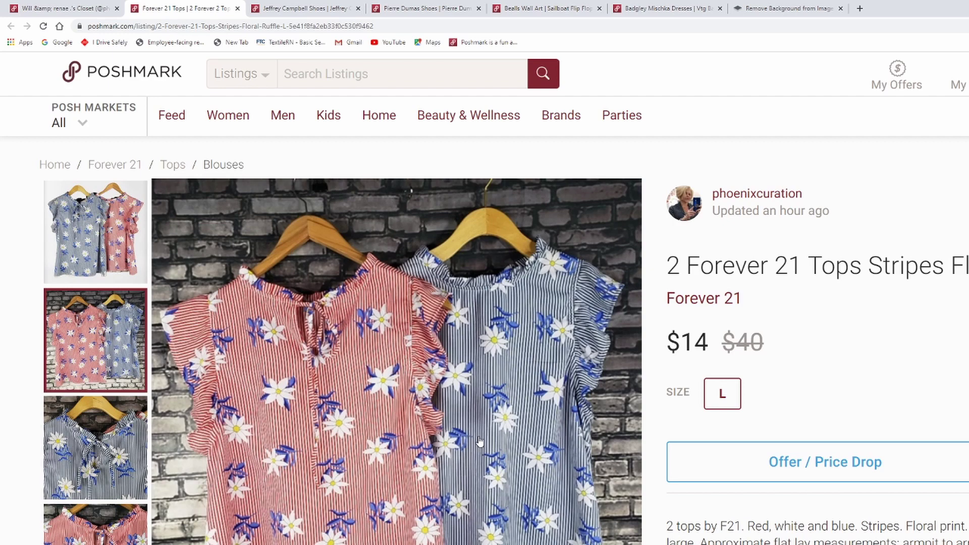
pyautogui.click(120, 227)
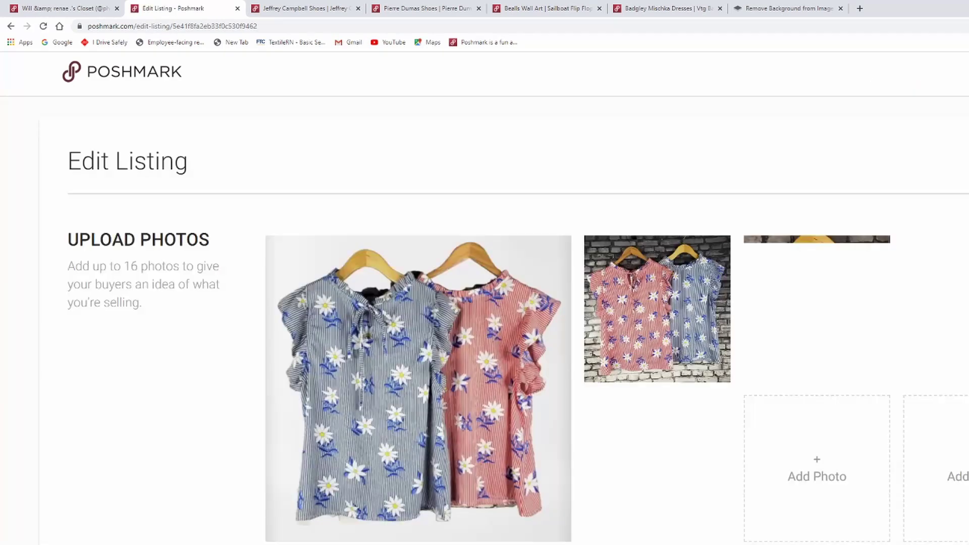
# Open the listing's cover photo with the blue top in front and save it to the computer.
pyautogui.rightClick(462, 397)
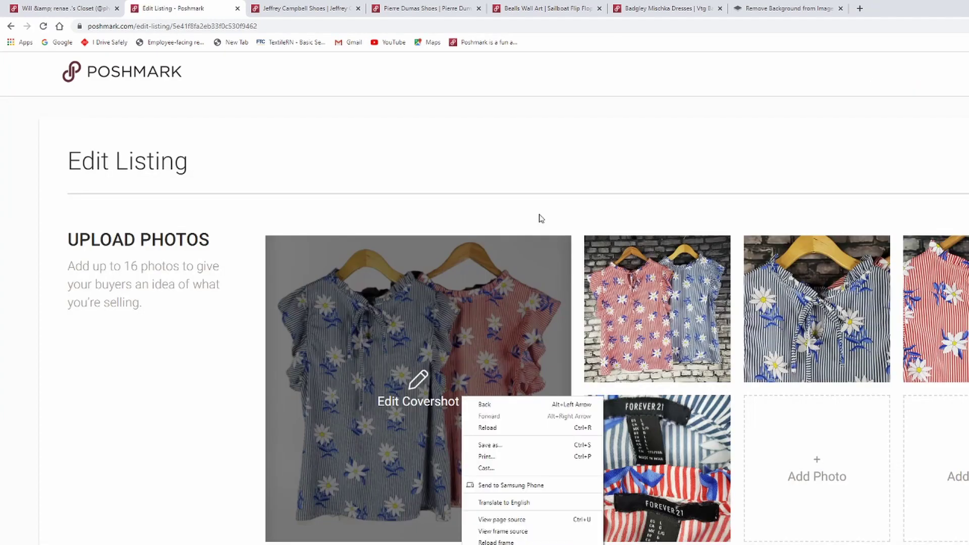
pyautogui.click(518, 295)
pyautogui.click(486, 324)
pyautogui.rightClick(621, 314)
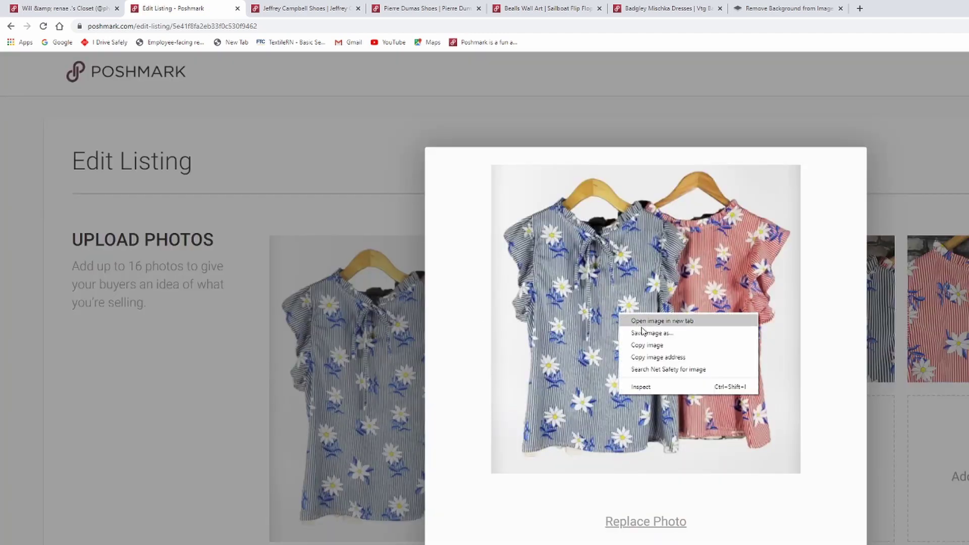
pyautogui.click(651, 332)
pyautogui.click(525, 344)
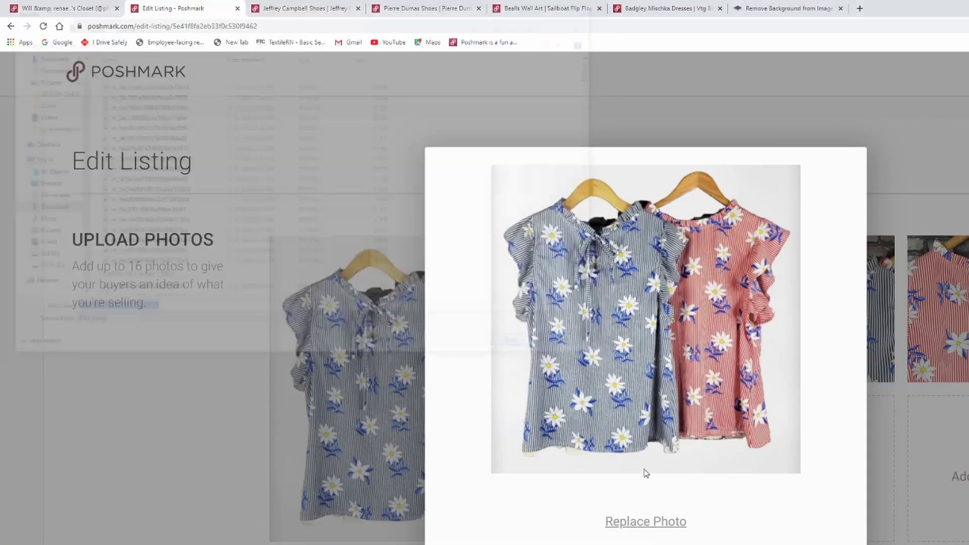
pyautogui.press('Escape')
# Open the listing's second photo, showing both tops against the brick wall, and save it to the computer.
pyautogui.click(636, 330)
pyautogui.rightClick(679, 285)
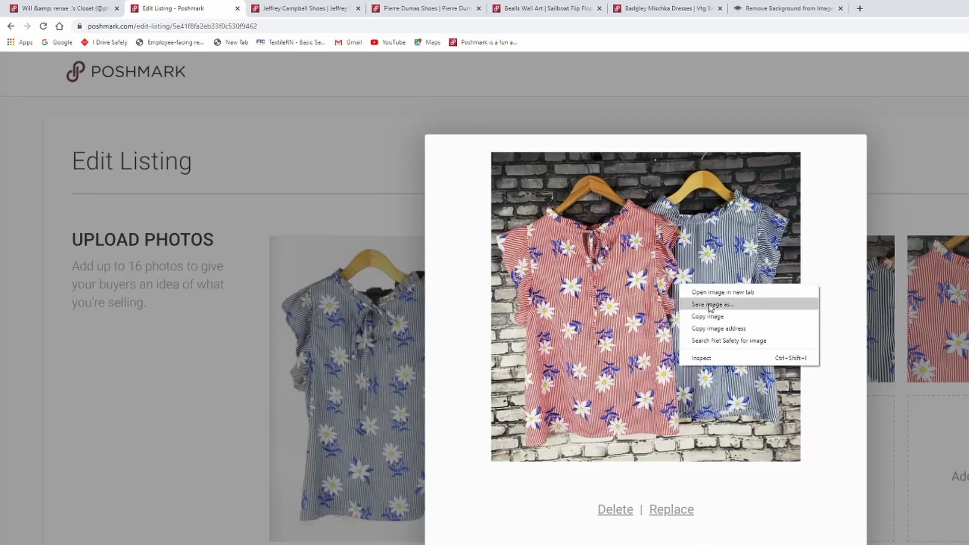
pyautogui.click(711, 304)
pyautogui.click(521, 345)
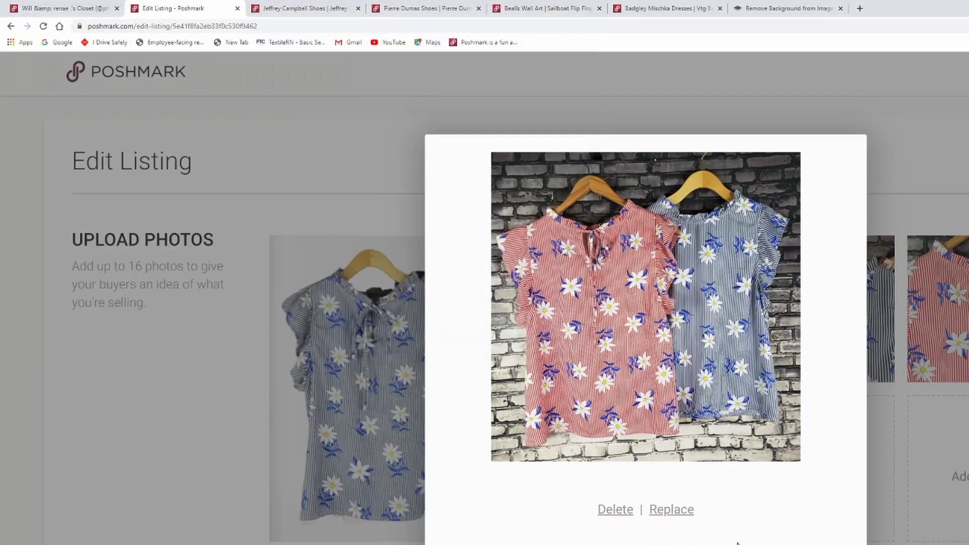
pyautogui.press('Escape')
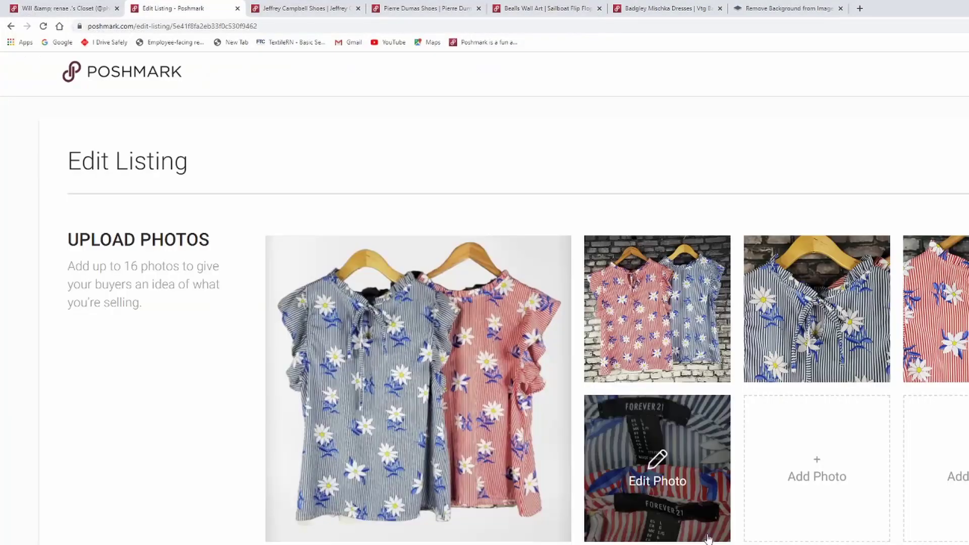
# Switch to remove.bg and upload the two saved photos of the tops for background removal.
pyautogui.click(776, 13)
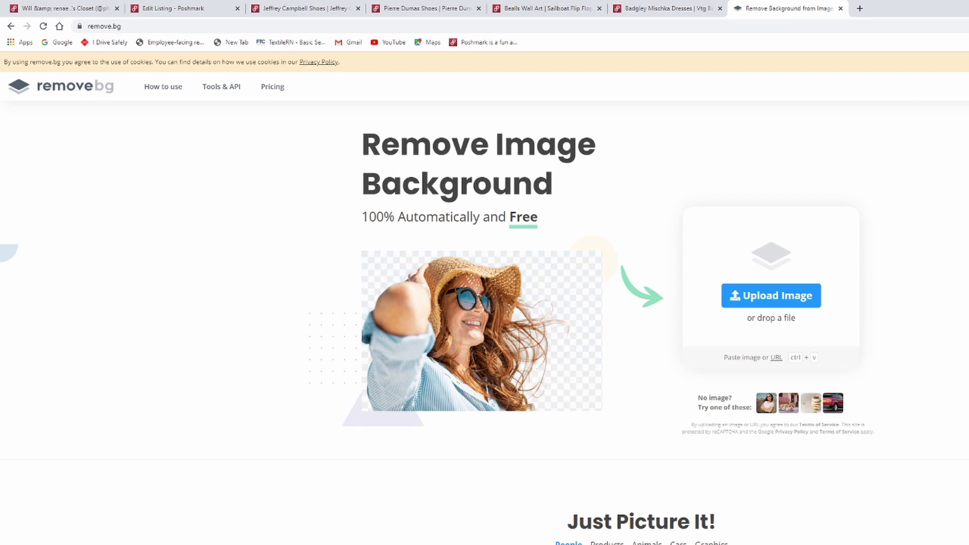
pyautogui.moveTo(665, 322); pyautogui.dragTo(424, 338)
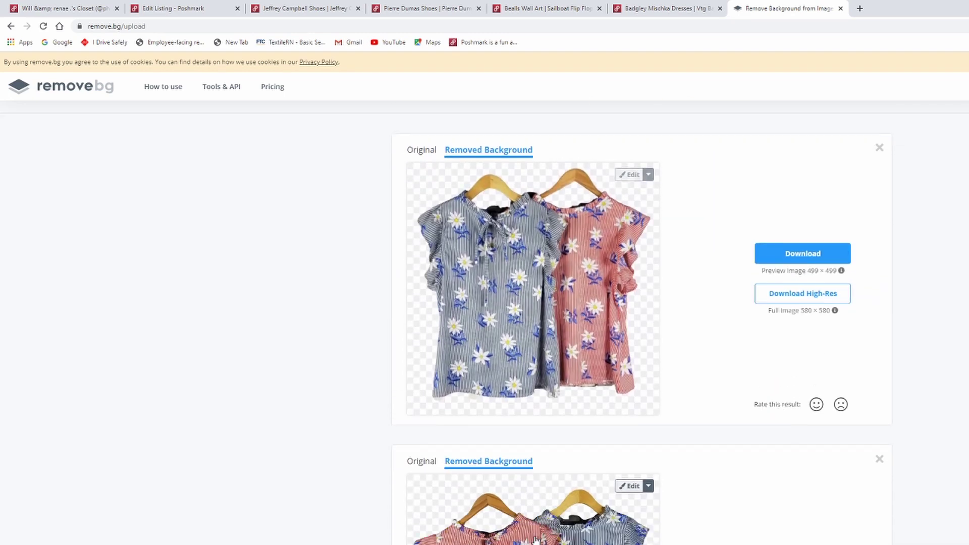
# Edit the cut-out with the red top in front and set its background color to white.
pyautogui.scroll(-1, 536, 540)
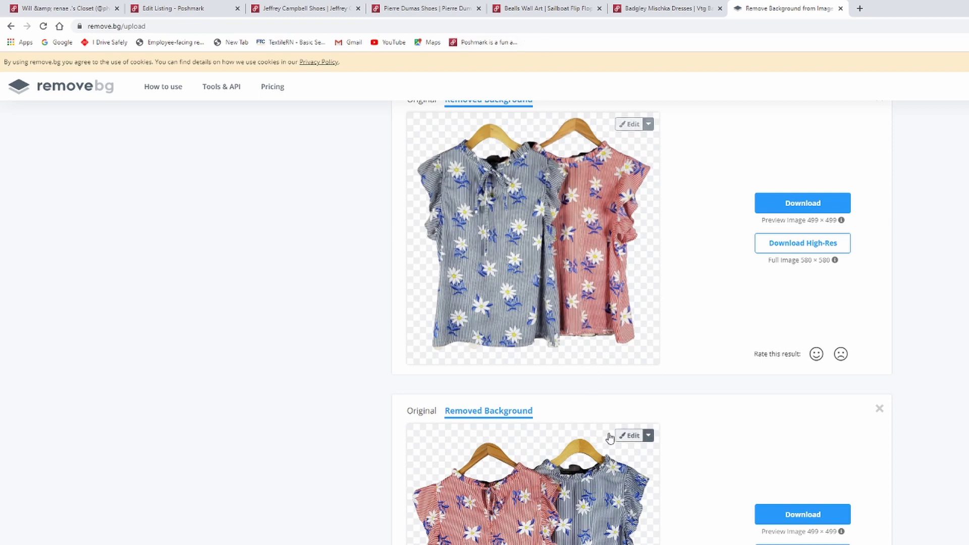
pyautogui.click(627, 438)
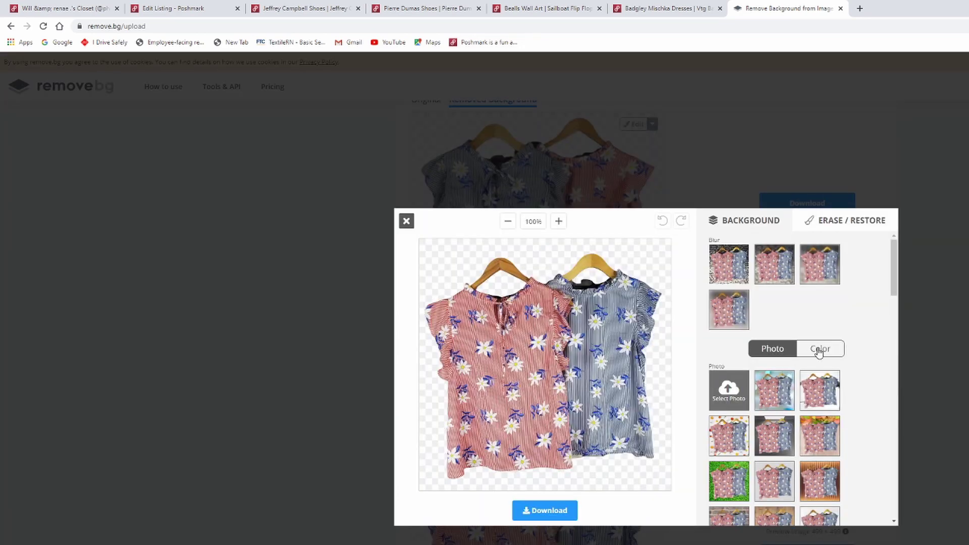
pyautogui.click(819, 350)
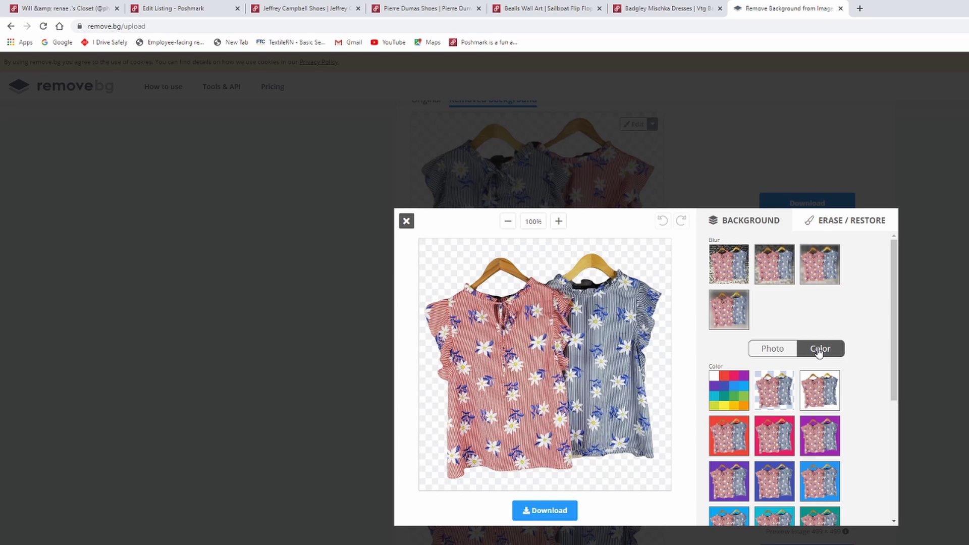
pyautogui.click(827, 393)
# Try a custom dark red background color on the cut-out.
pyautogui.click(729, 389)
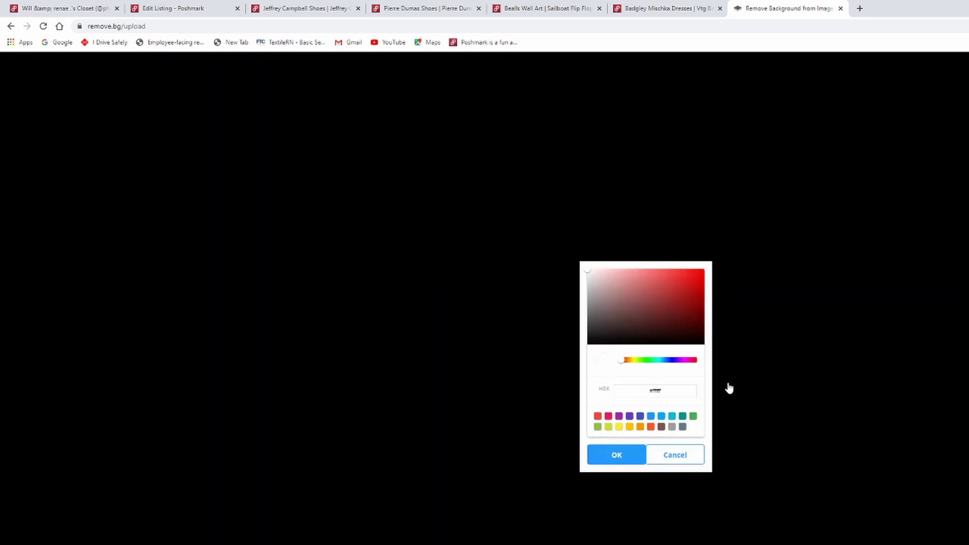
pyautogui.click(621, 287)
pyautogui.click(608, 322)
pyautogui.click(663, 338)
pyautogui.click(679, 291)
pyautogui.click(617, 455)
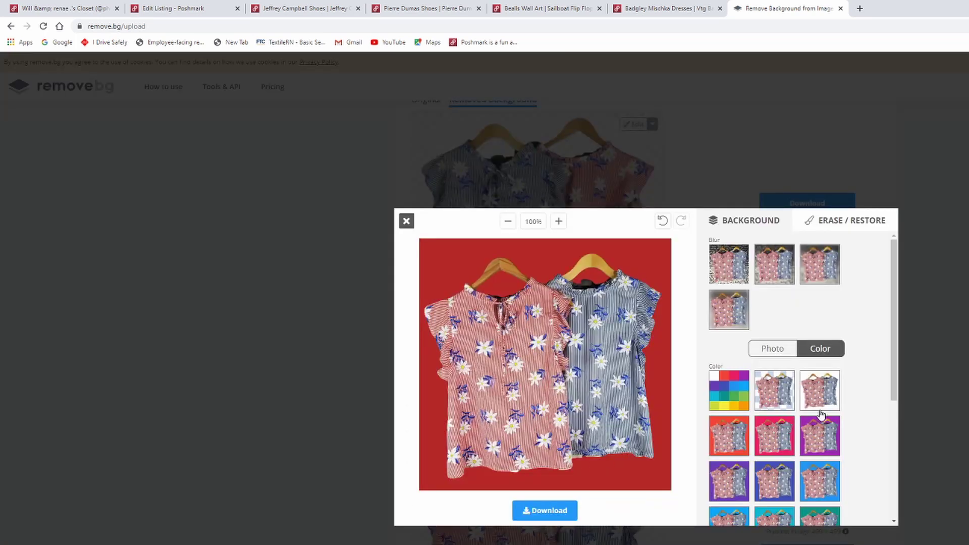
# Set the background back to white, download the edited image and close the editor.
pyautogui.click(819, 392)
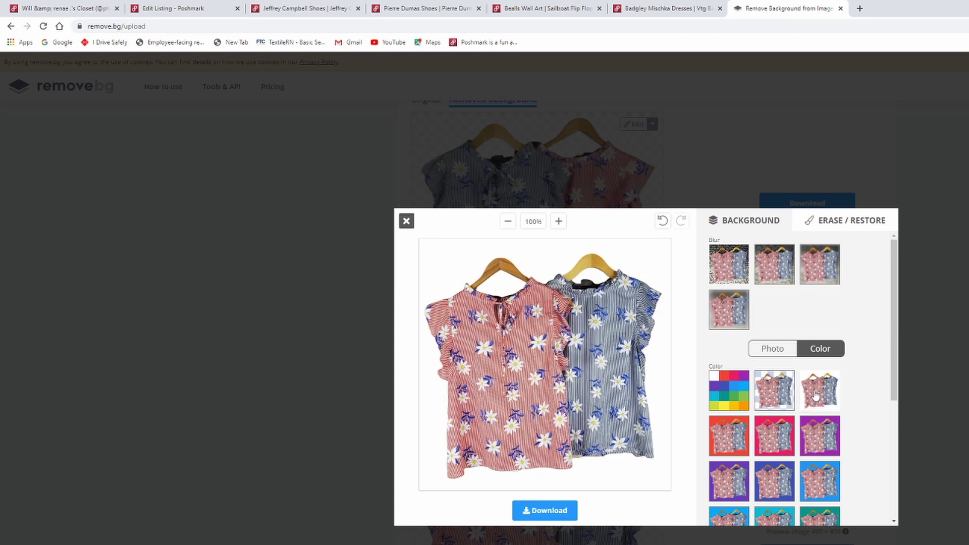
pyautogui.click(549, 515)
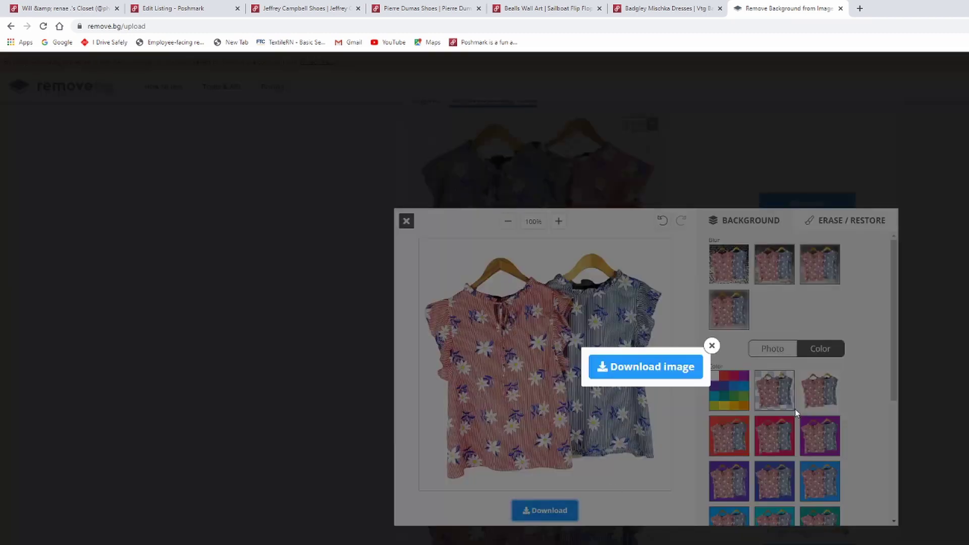
pyautogui.click(712, 345)
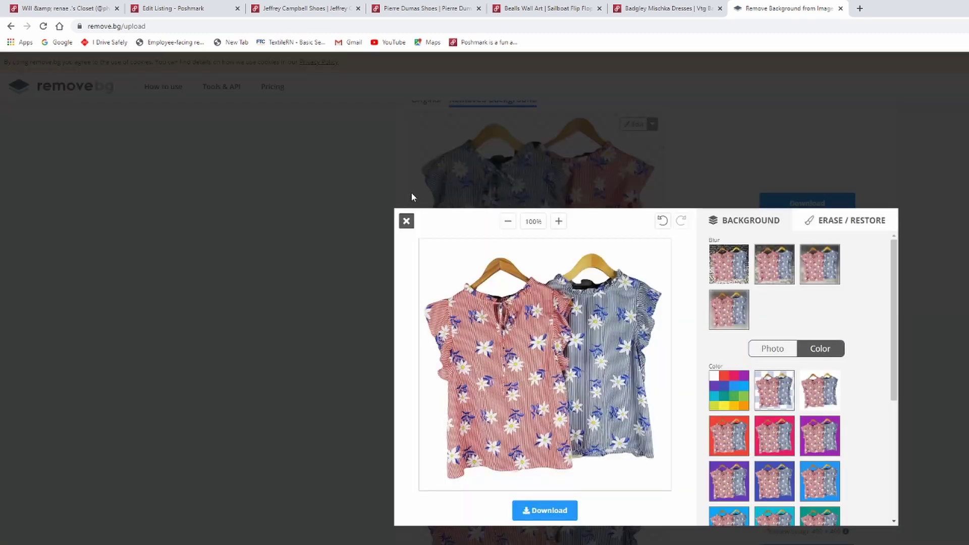
pyautogui.click(407, 221)
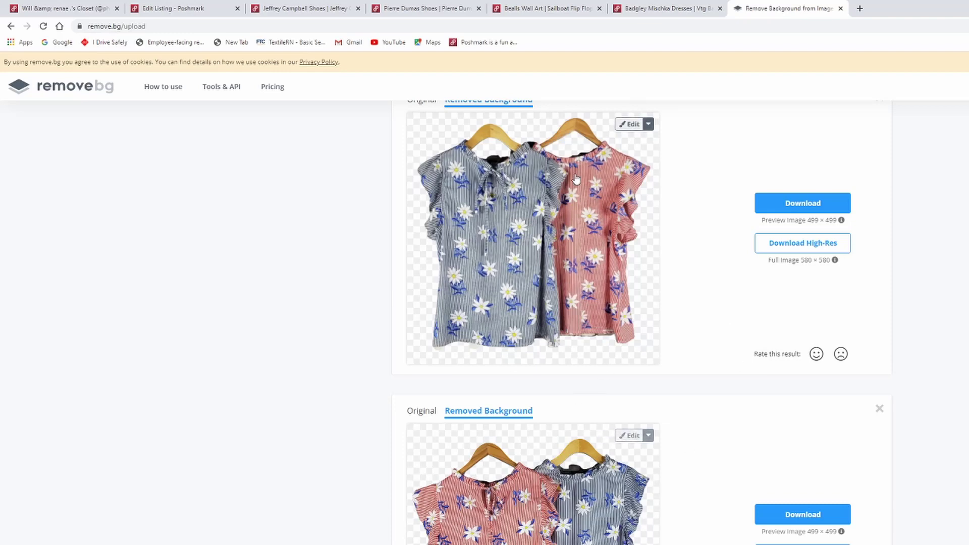
# Edit the red-top-in-front cut-out again with a white background and download another copy.
pyautogui.click(630, 435)
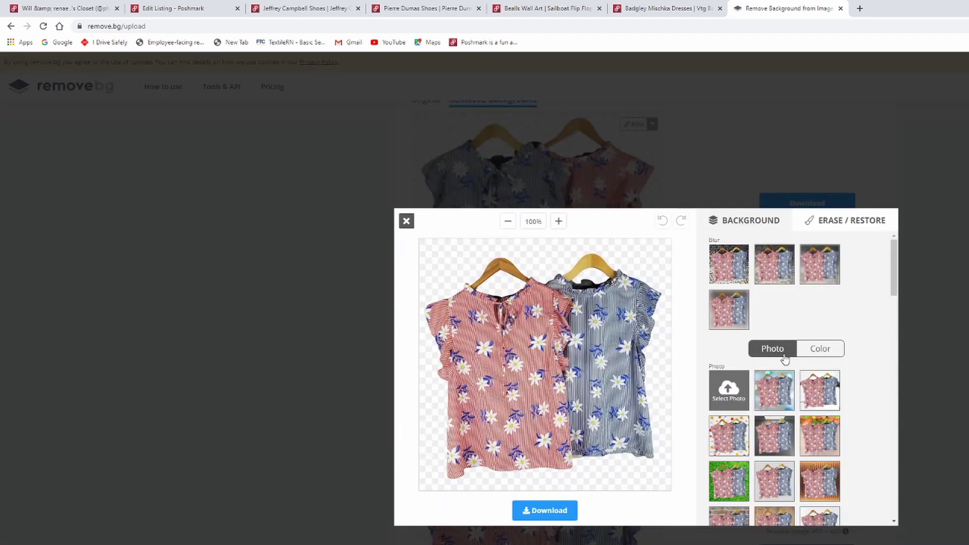
pyautogui.click(813, 354)
pyautogui.click(820, 387)
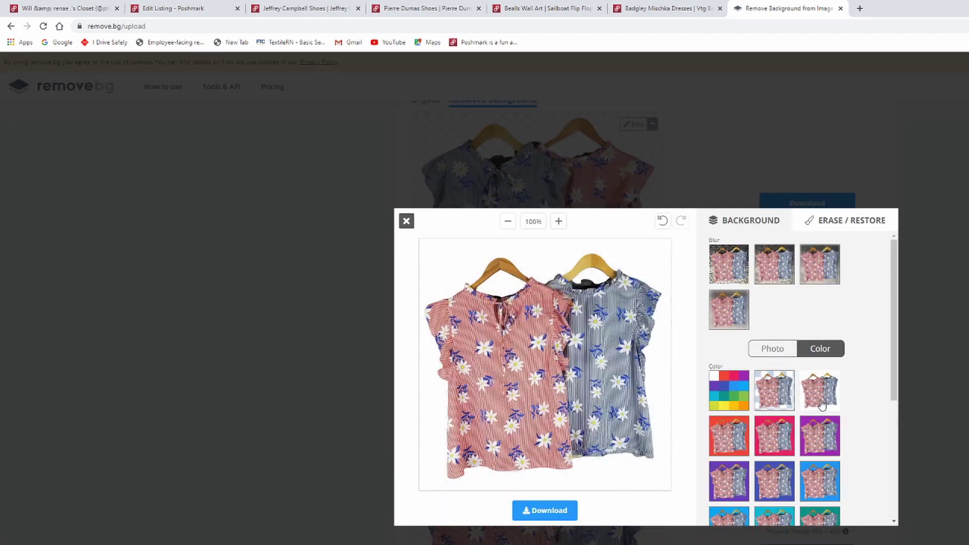
pyautogui.click(550, 511)
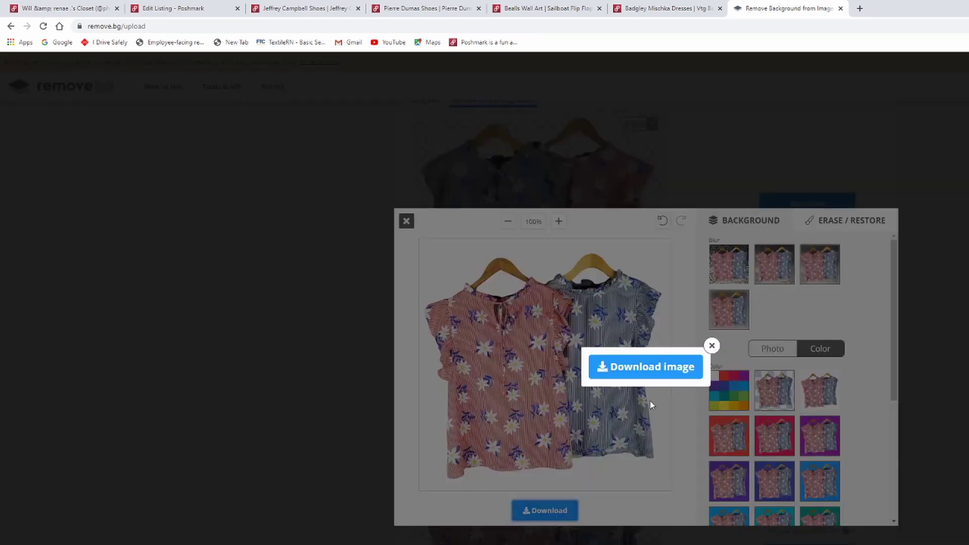
pyautogui.click(710, 347)
pyautogui.click(407, 220)
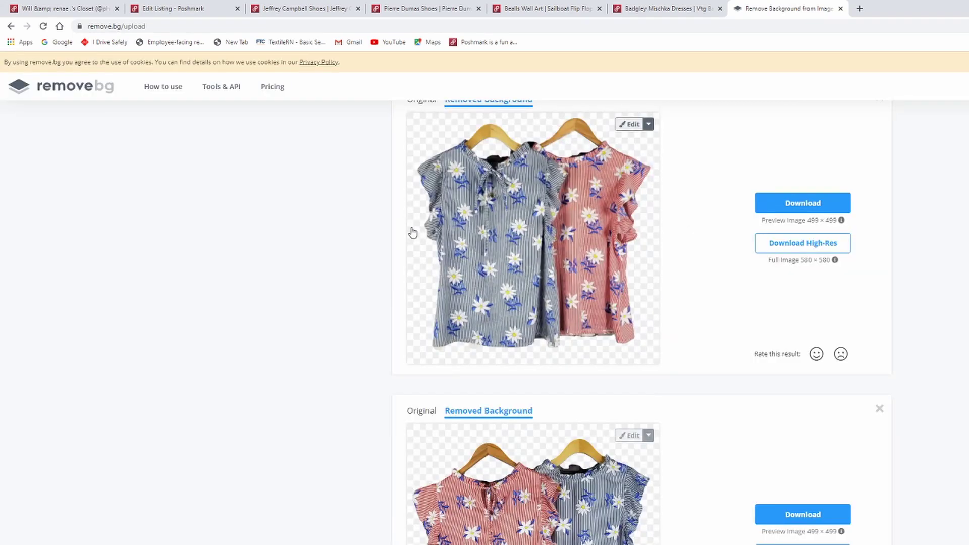
# Return to the Poshmark listing, add the downloaded white-background photos and delete the duplicate one.
pyautogui.click(171, 9)
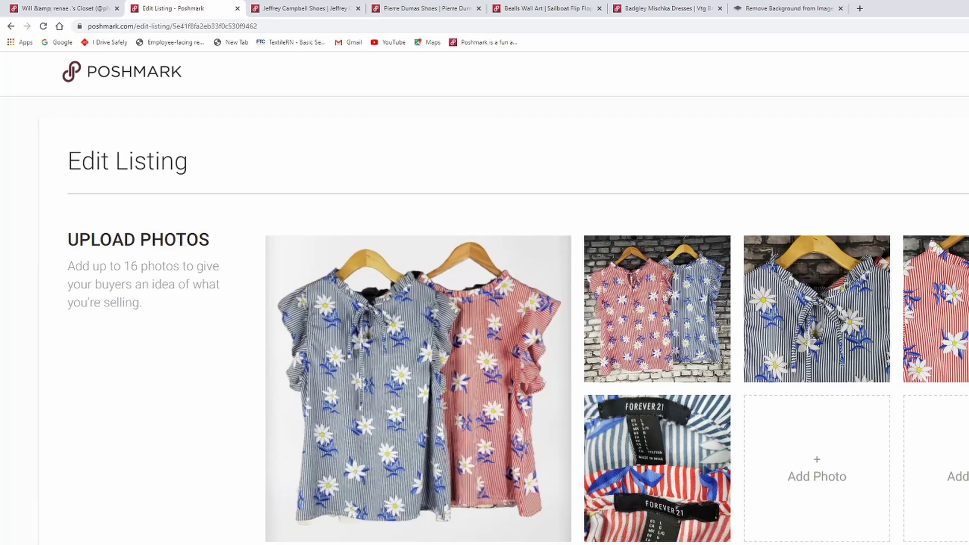
pyautogui.moveTo(773, 544); pyautogui.dragTo(771, 501)
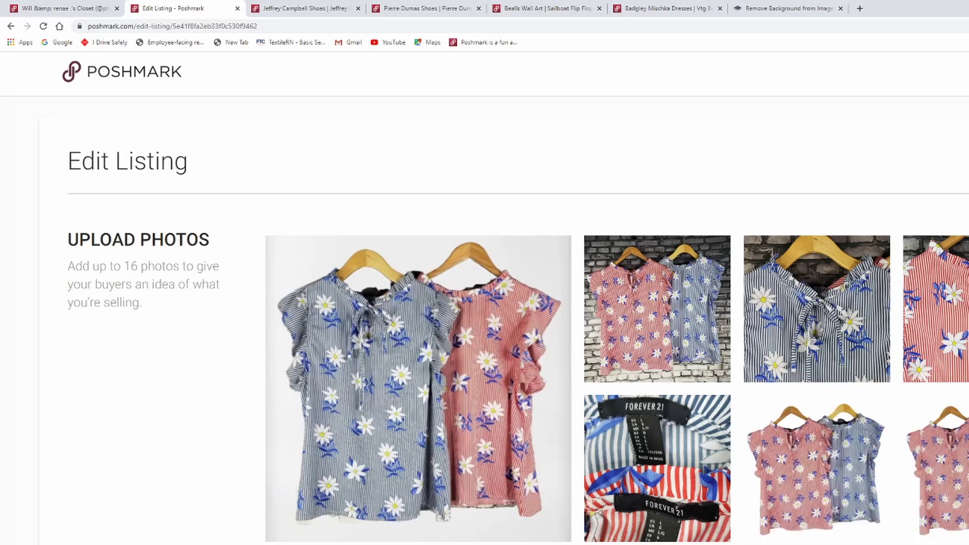
pyautogui.click(942, 517)
pyautogui.click(612, 514)
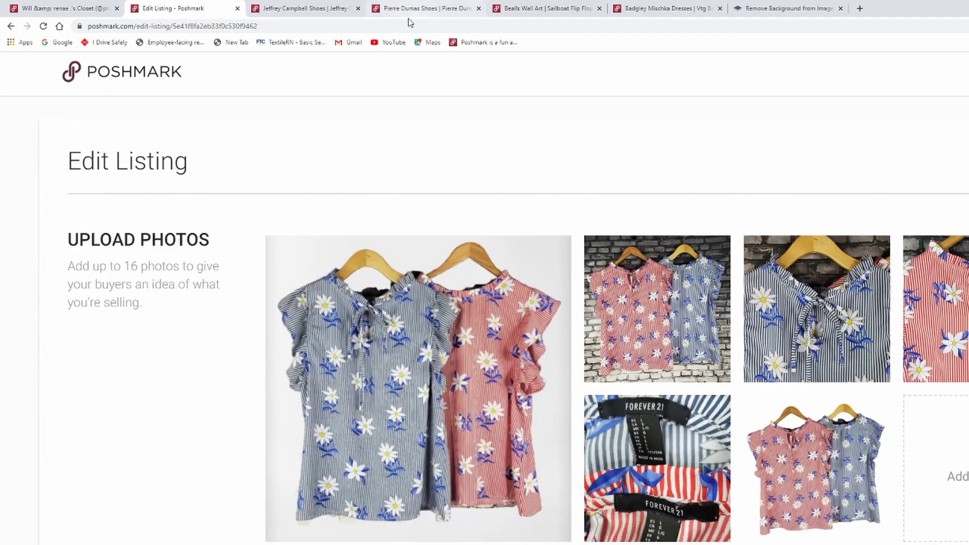
# In remove.bg, give the cut-out with the blue top in front a white background and download it.
pyautogui.click(790, 9)
pyautogui.click(634, 124)
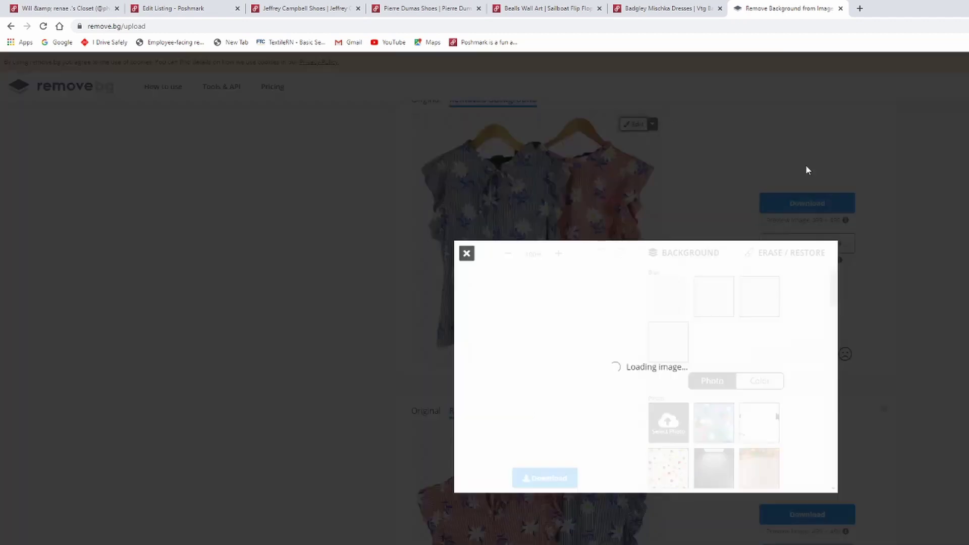
pyautogui.click(814, 352)
pyautogui.click(774, 390)
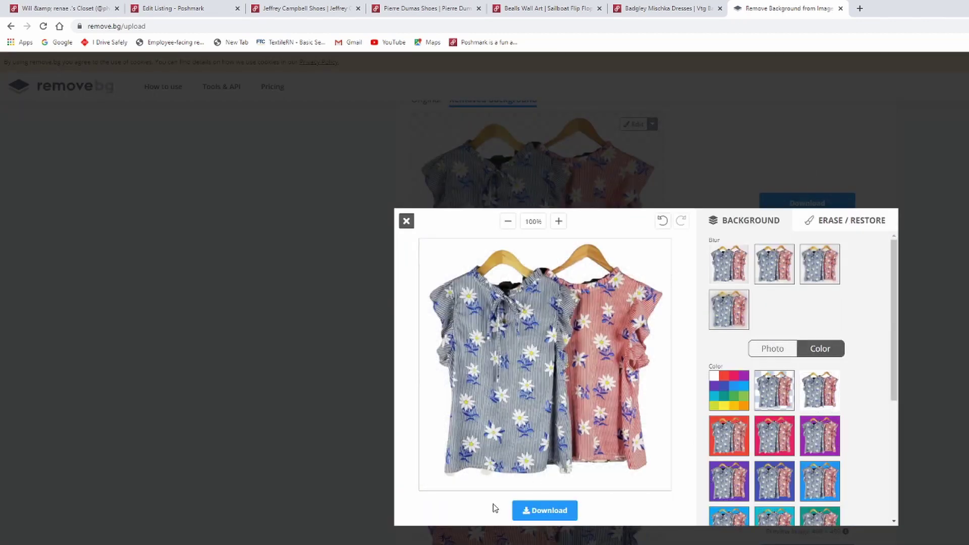
pyautogui.click(551, 514)
pyautogui.click(667, 366)
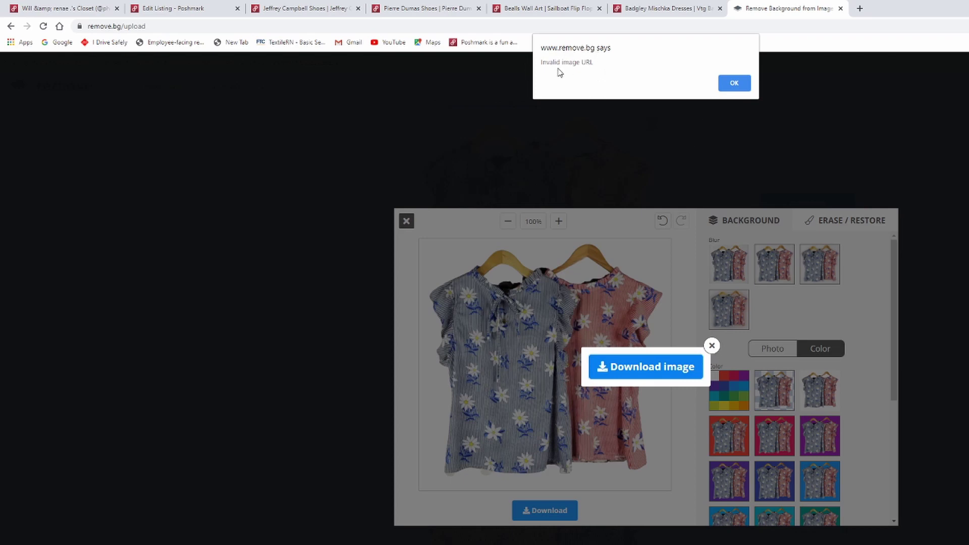
pyautogui.click(735, 83)
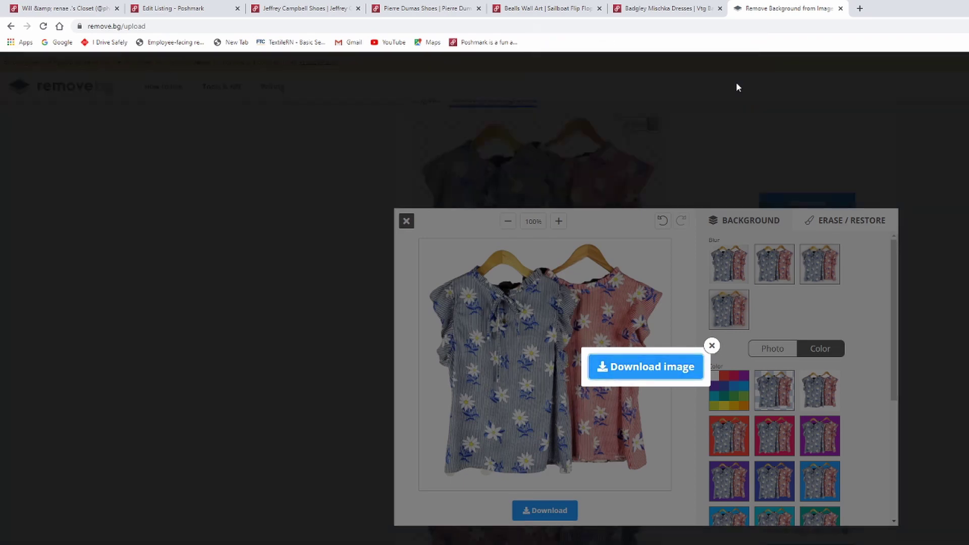
pyautogui.click(713, 346)
pyautogui.click(407, 221)
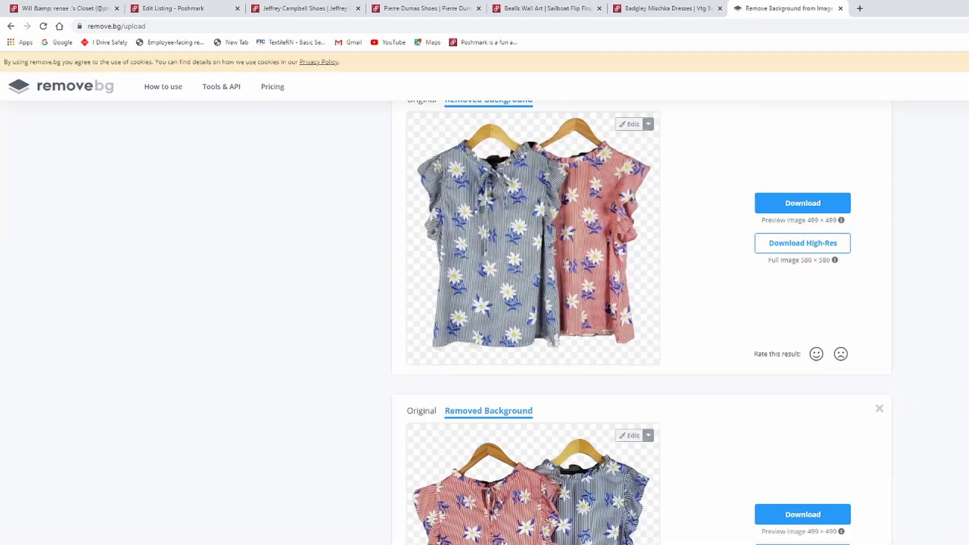
# Add the blue-top-in-front image to the Poshmark listing as its cover, placing the other white-background image second.
pyautogui.moveTo(664, 322); pyautogui.dragTo(938, 505)
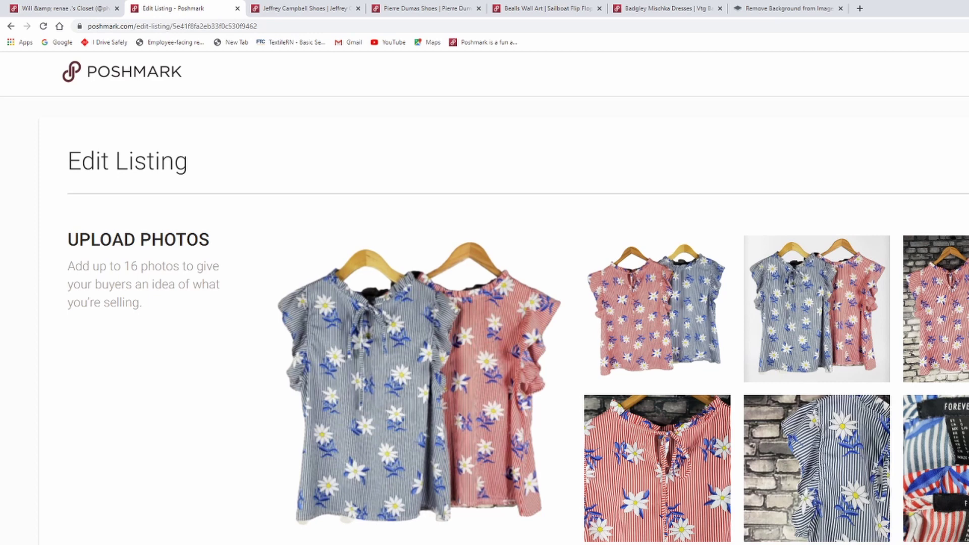
pyautogui.moveTo(865, 286)
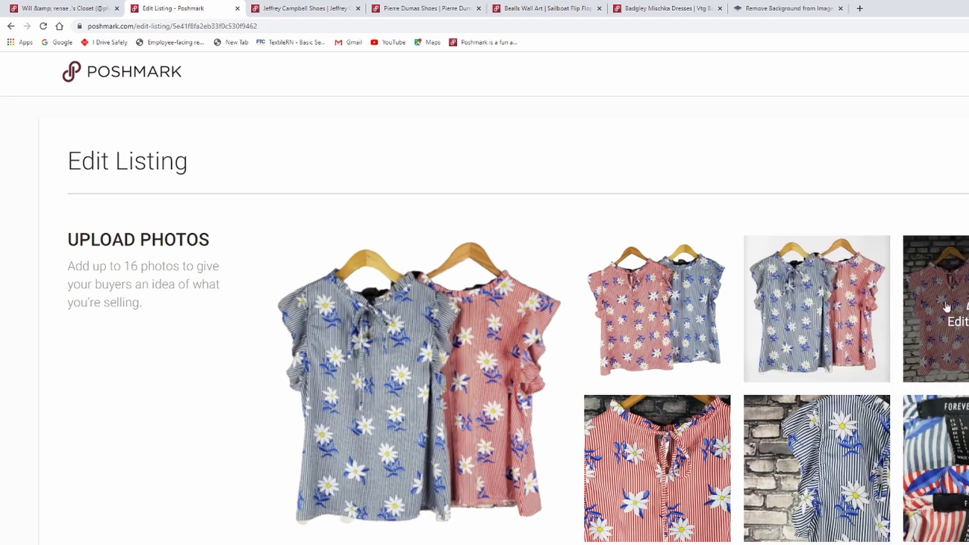
pyautogui.moveTo(950, 470)
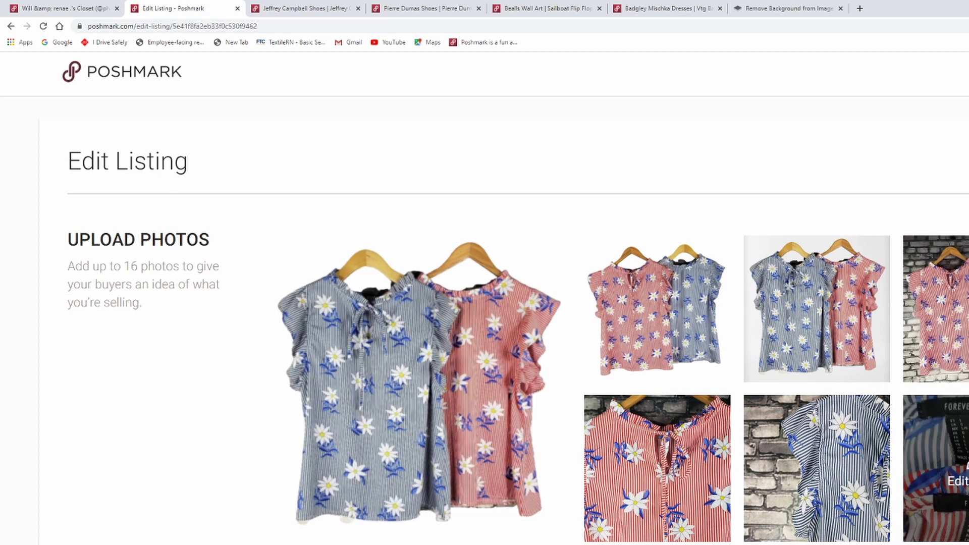
# Delete the older grey-background photo with the blue top in front and the brick-wall photo with the red top in front.
pyautogui.click(853, 361)
pyautogui.click(628, 508)
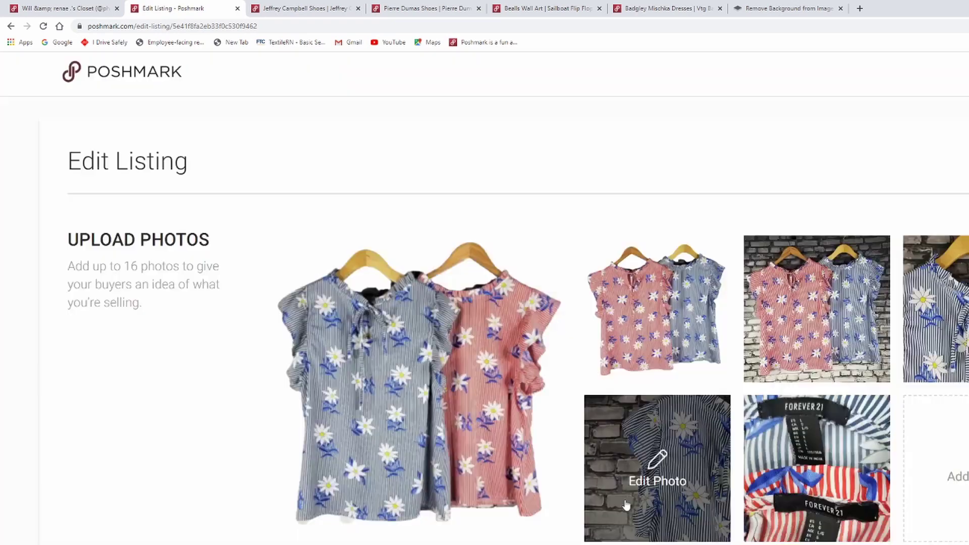
pyautogui.click(835, 357)
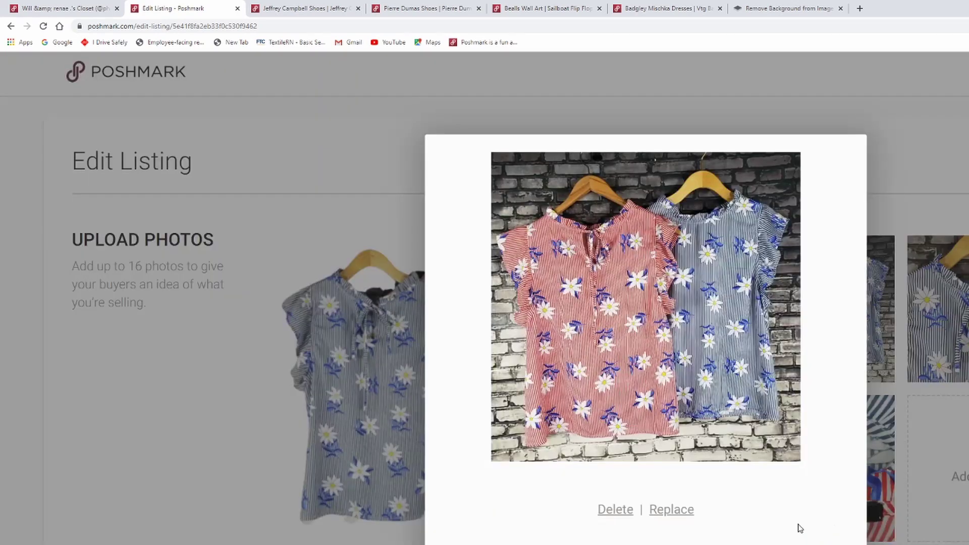
pyautogui.click(608, 511)
# Save the updated Forever 21 tops listing and close its browser tab.
pyautogui.scroll(-10, 608, 511)
pyautogui.scroll(1, 608, 511)
pyautogui.scroll(-15, 485, 323)
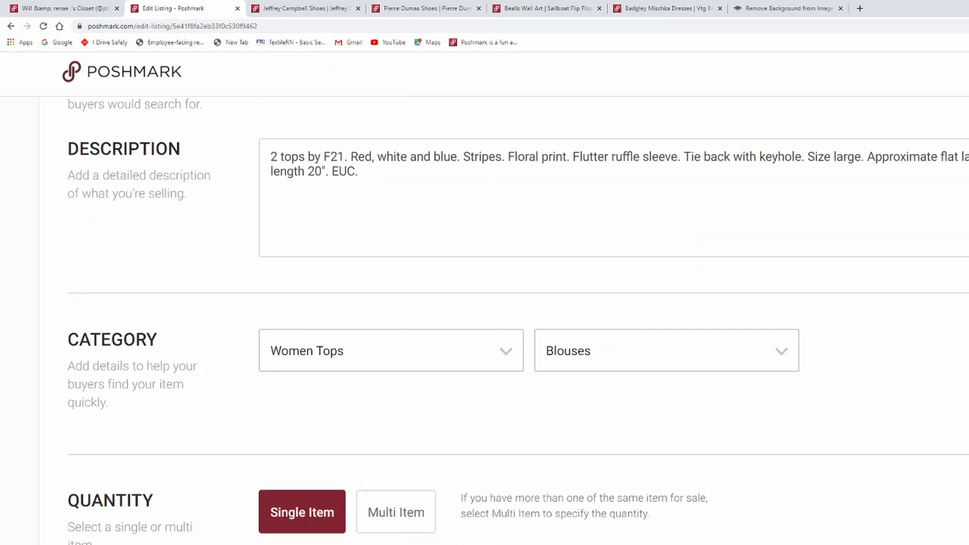
pyautogui.scroll(-8, 484, 324)
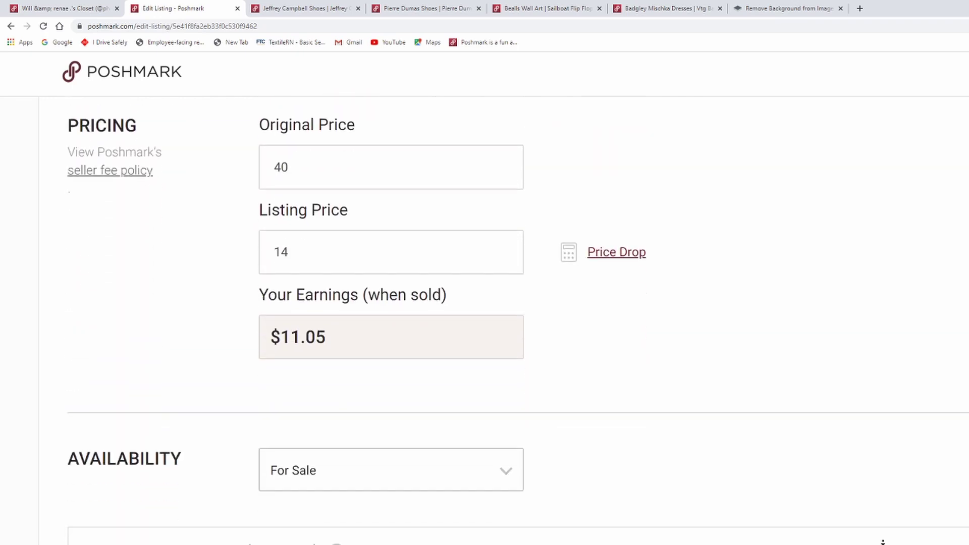
pyautogui.scroll(7, 485, 323)
pyautogui.scroll(-7, 484, 323)
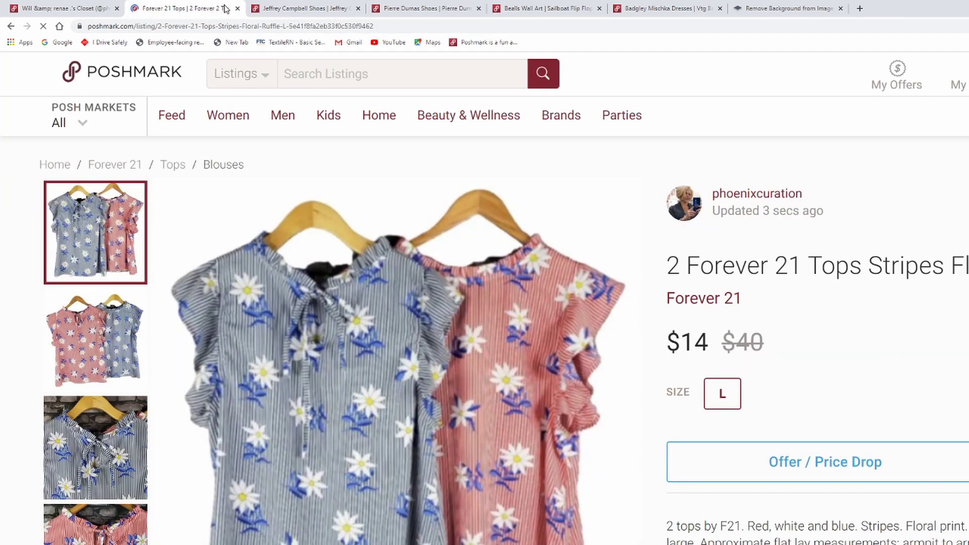
pyautogui.click(237, 9)
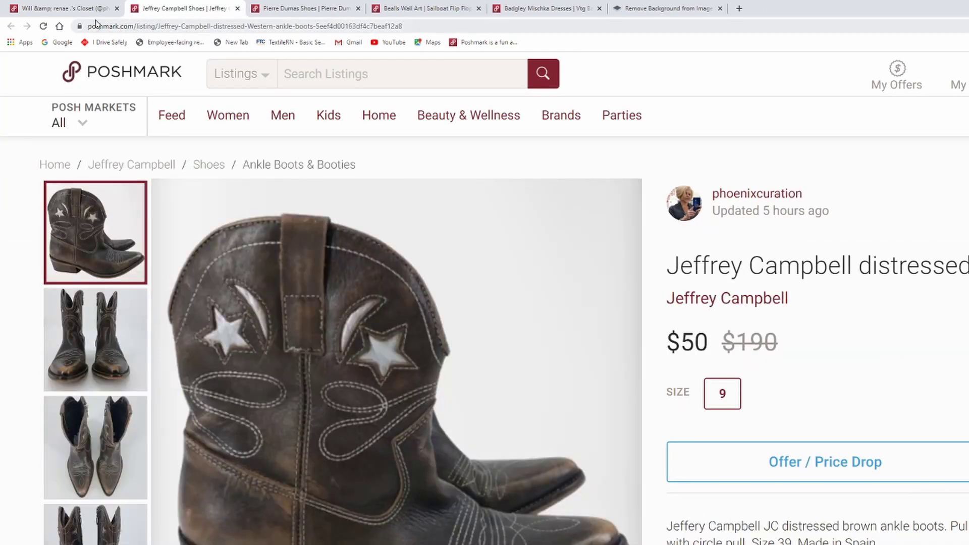
# Reload the seller's closet page, examine how the updated tops cover looks among the other listings, and close the closet tab.
pyautogui.click(59, 8)
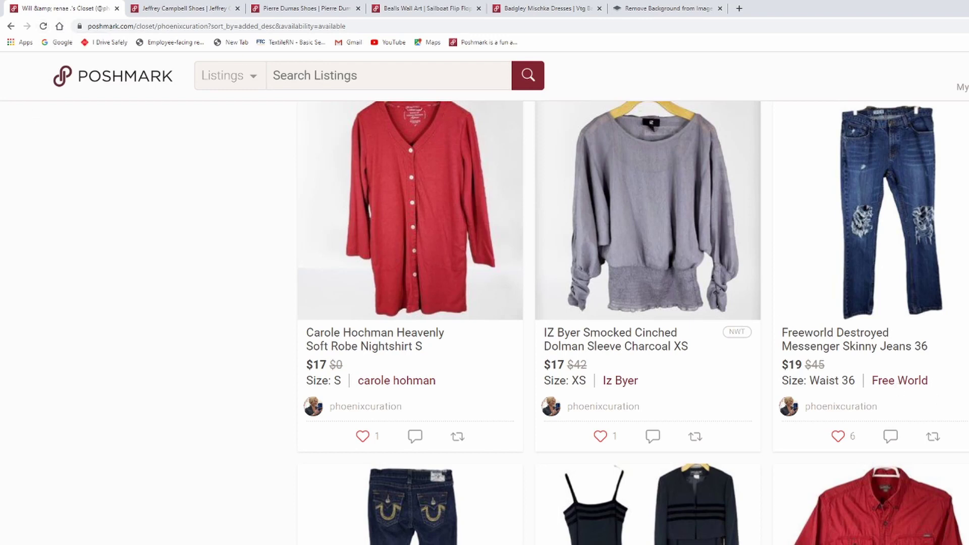
pyautogui.click(60, 28)
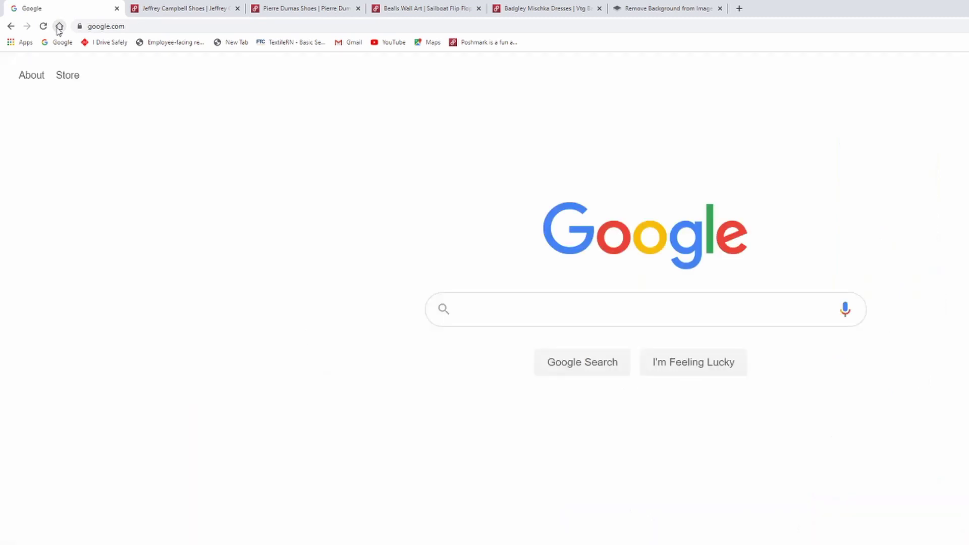
pyautogui.click(11, 26)
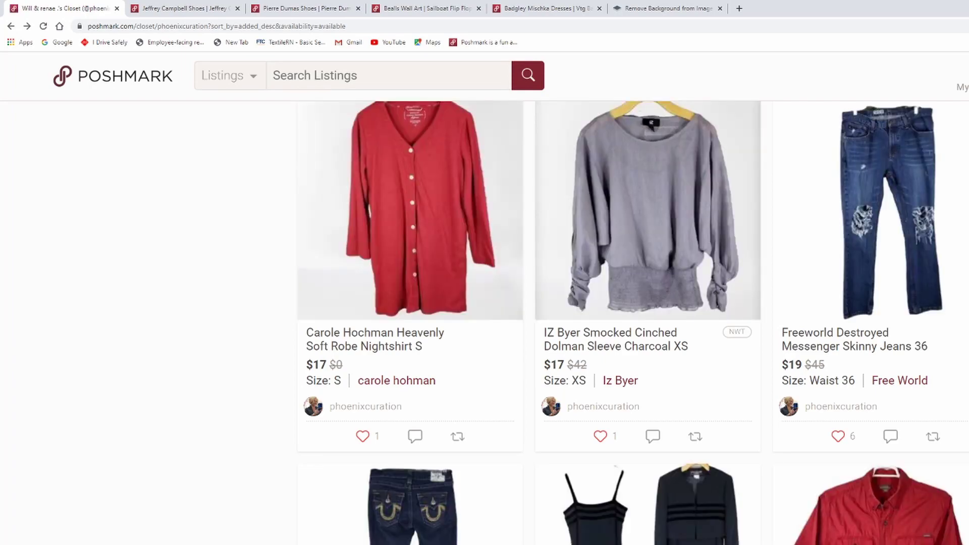
pyautogui.scroll(10, 485, 323)
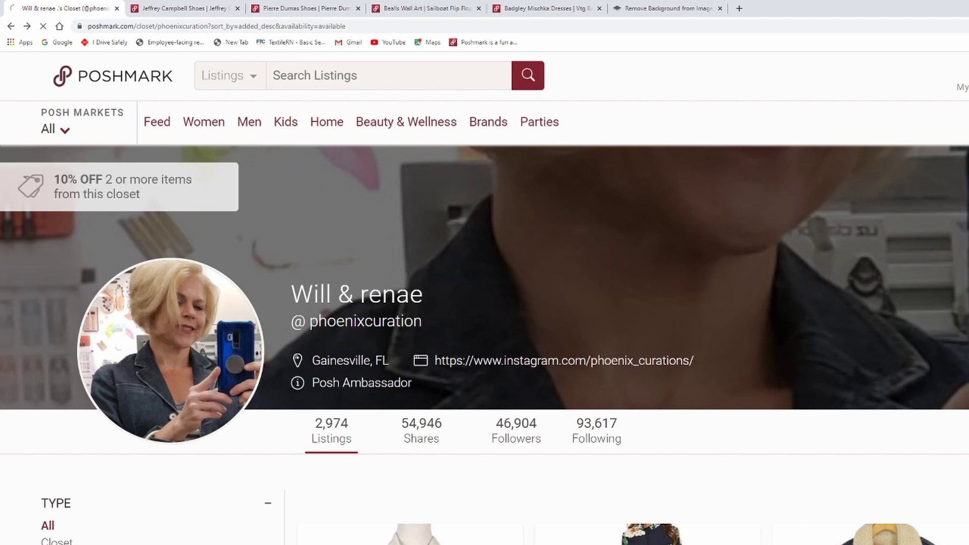
pyautogui.scroll(-4, 485, 323)
pyautogui.scroll(-4, 364, 267)
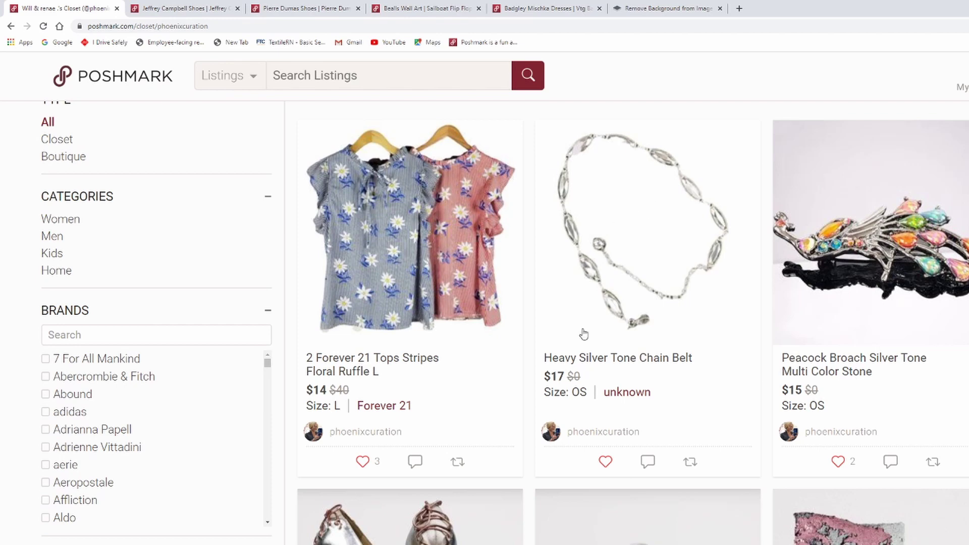
pyautogui.scroll(-1, 629, 370)
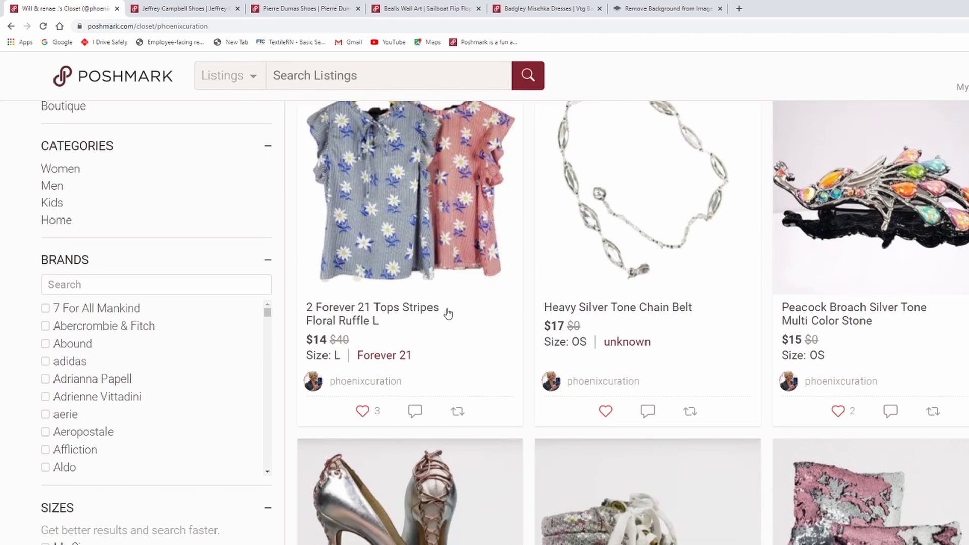
pyautogui.scroll(1, 804, 275)
pyautogui.scroll(-1, 505, 323)
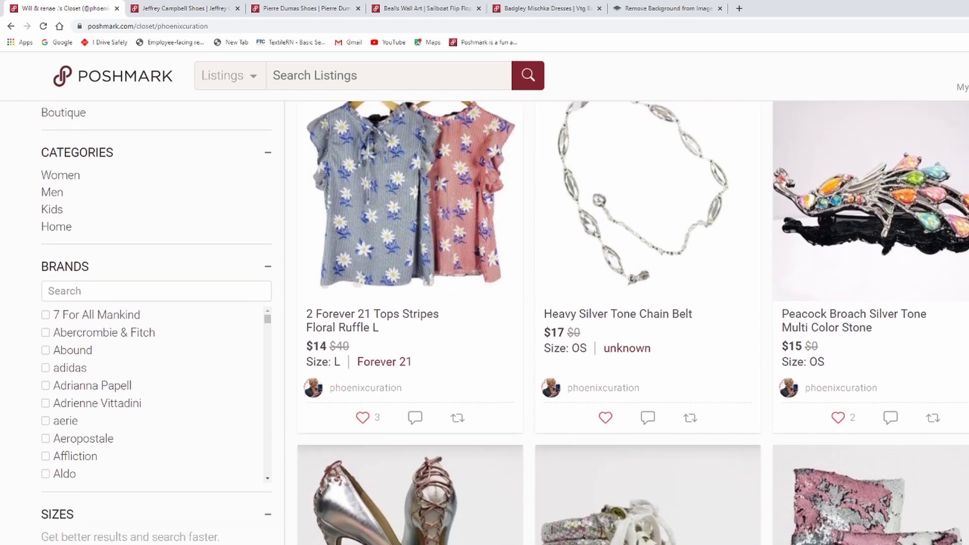
pyautogui.scroll(1, 504, 324)
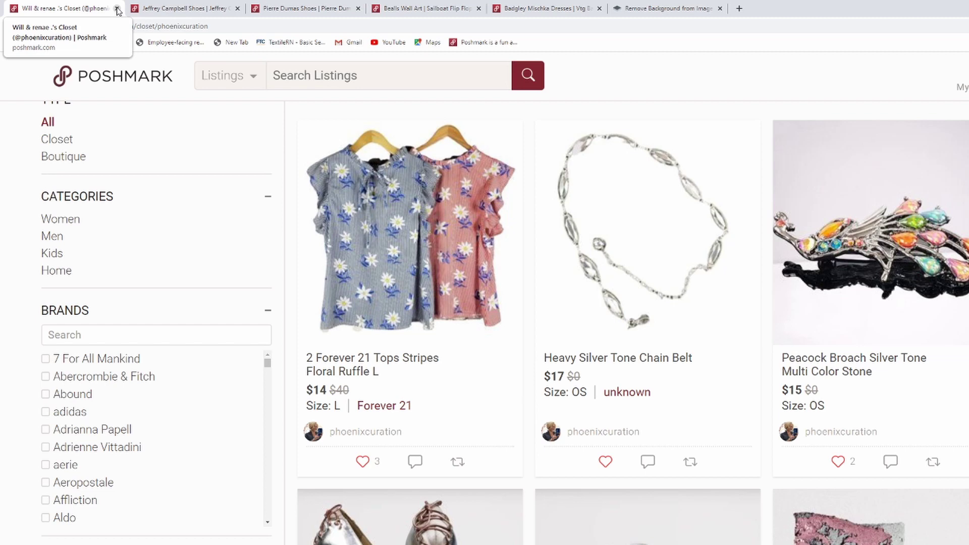
pyautogui.click(117, 9)
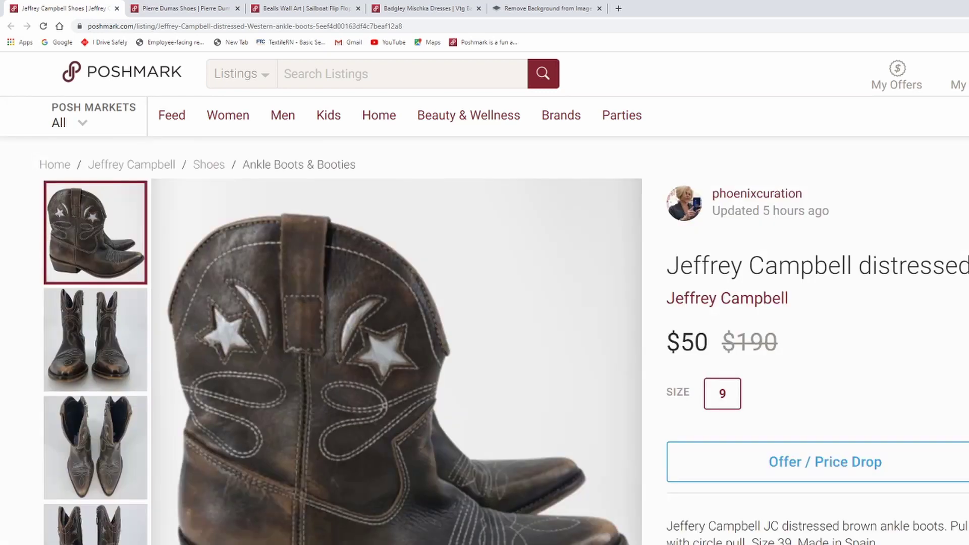
# Open the Jeffrey Campbell boots listing for editing and save its cover photo to the Downloads folder as a JPEG.
pyautogui.press('F5')
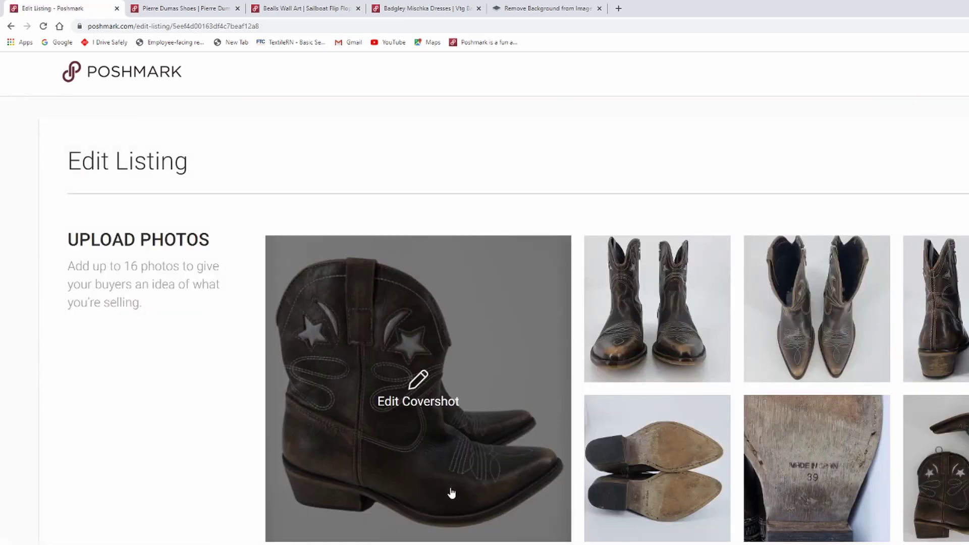
pyautogui.click(452, 493)
pyautogui.rightClick(671, 348)
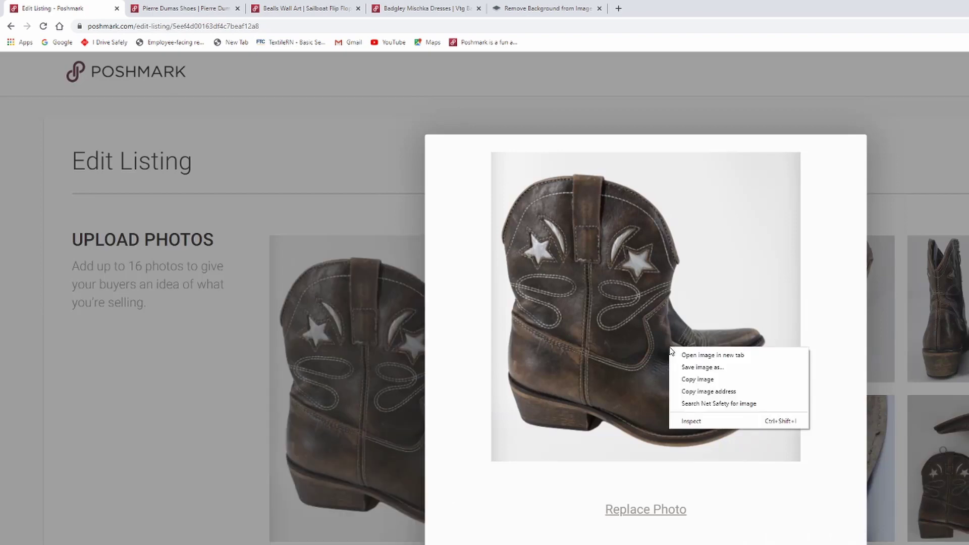
pyautogui.click(702, 368)
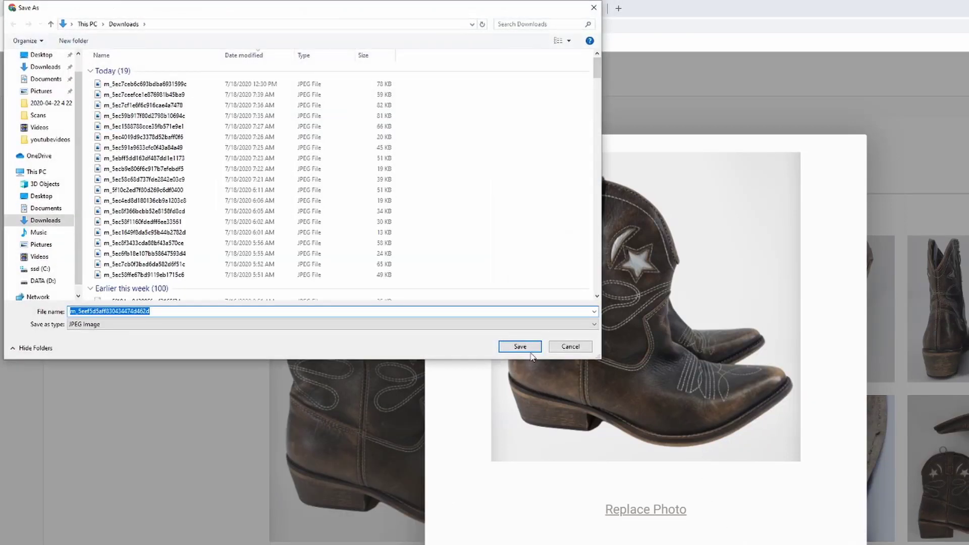
pyautogui.click(528, 348)
pyautogui.click(808, 543)
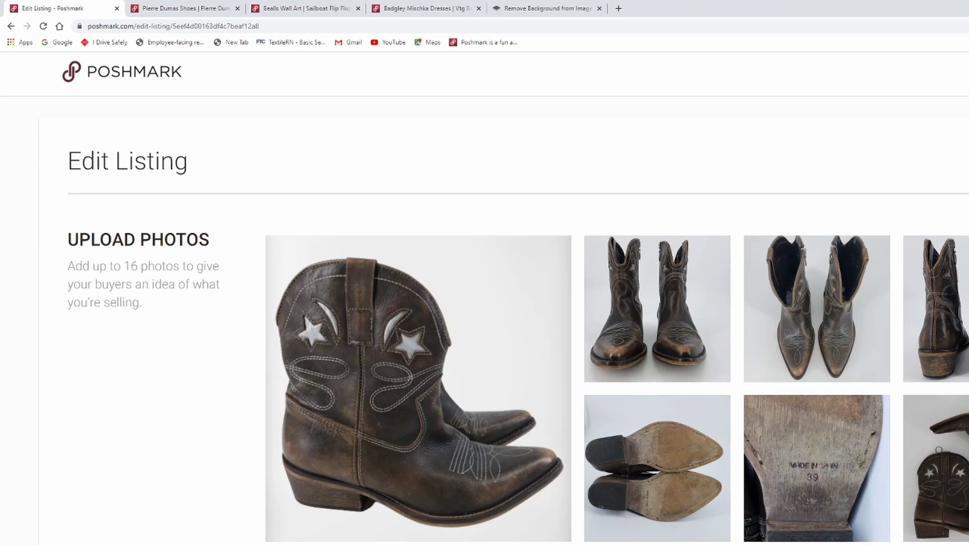
# In remove.bg, upload the saved boots photo, give the cut-out a plain white background and download it.
pyautogui.moveTo(419, 388); pyautogui.dragTo(659, 274)
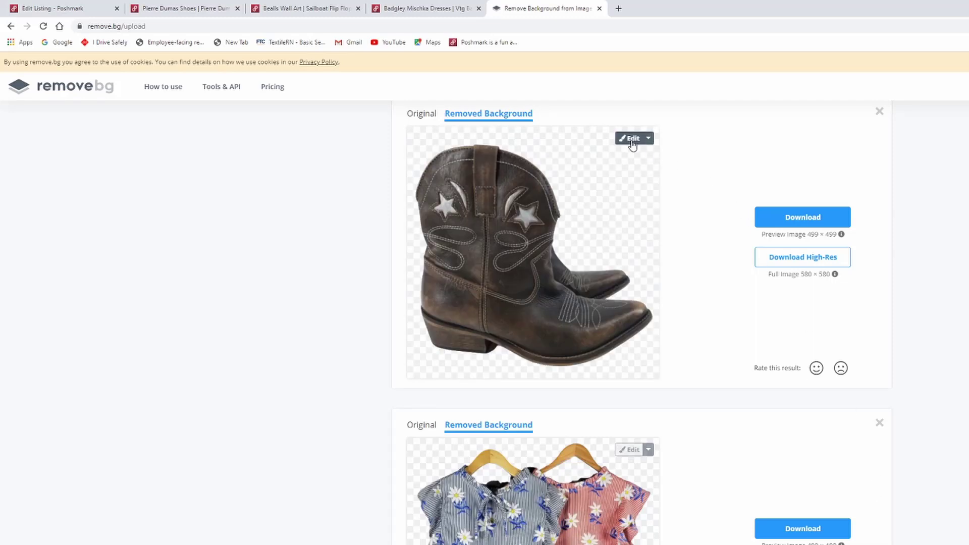
pyautogui.click(632, 142)
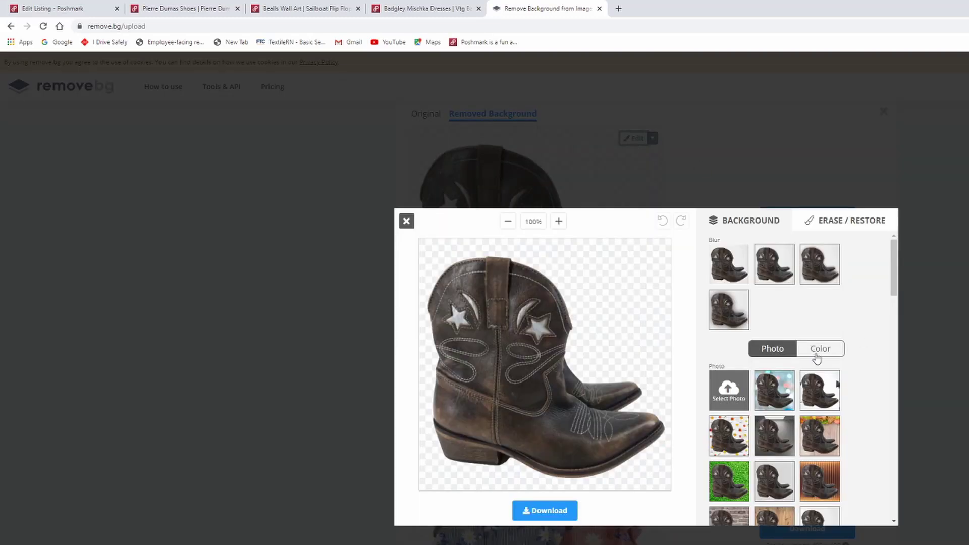
pyautogui.click(812, 355)
pyautogui.click(828, 404)
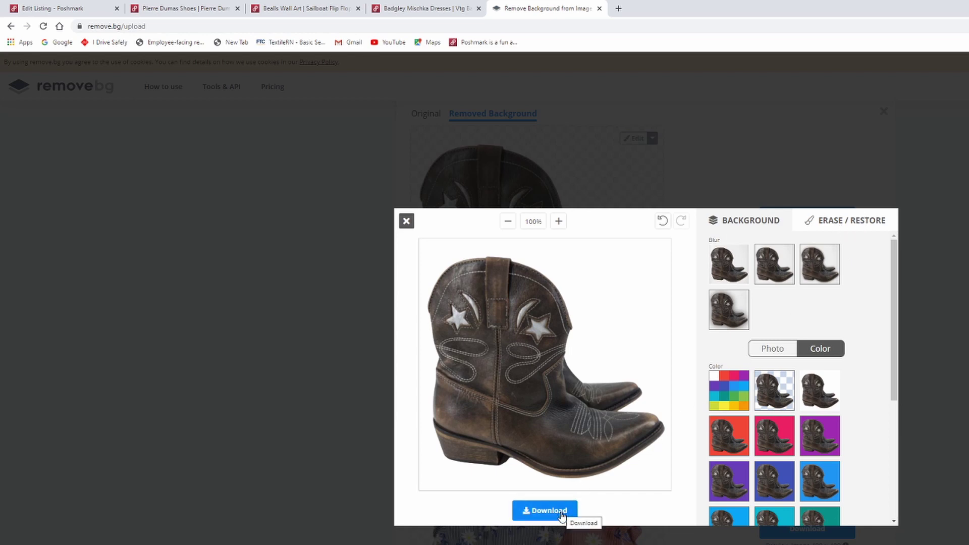
pyautogui.click(562, 515)
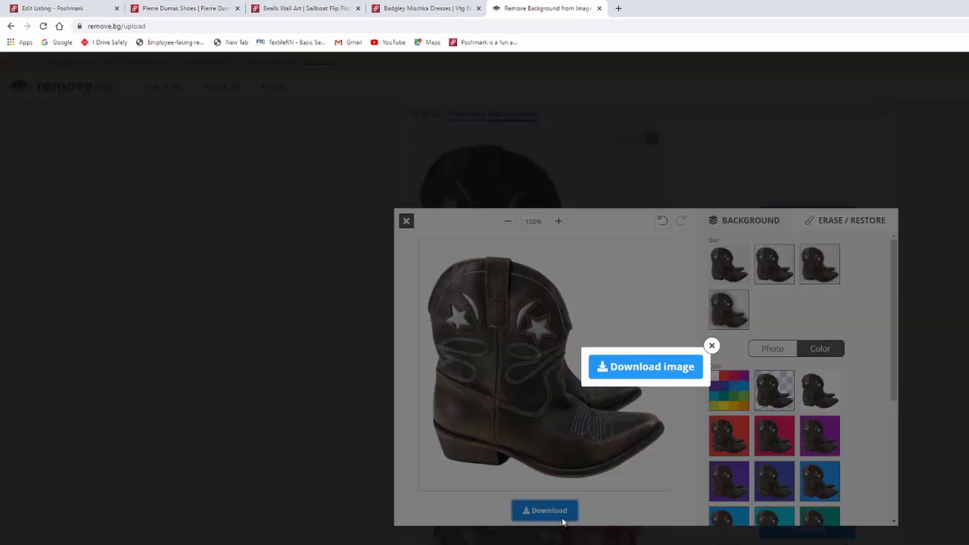
pyautogui.click(712, 346)
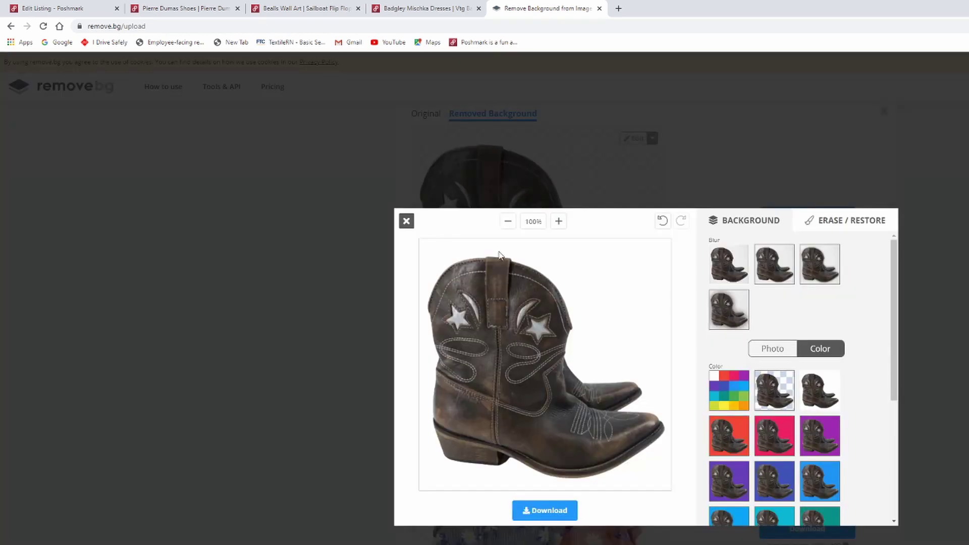
pyautogui.click(407, 221)
# In the Poshmark boots listing, replace the old cover photo with the downloaded white-background image and save the listing.
pyautogui.moveTo(201, 0); pyautogui.dragTo(467, 484)
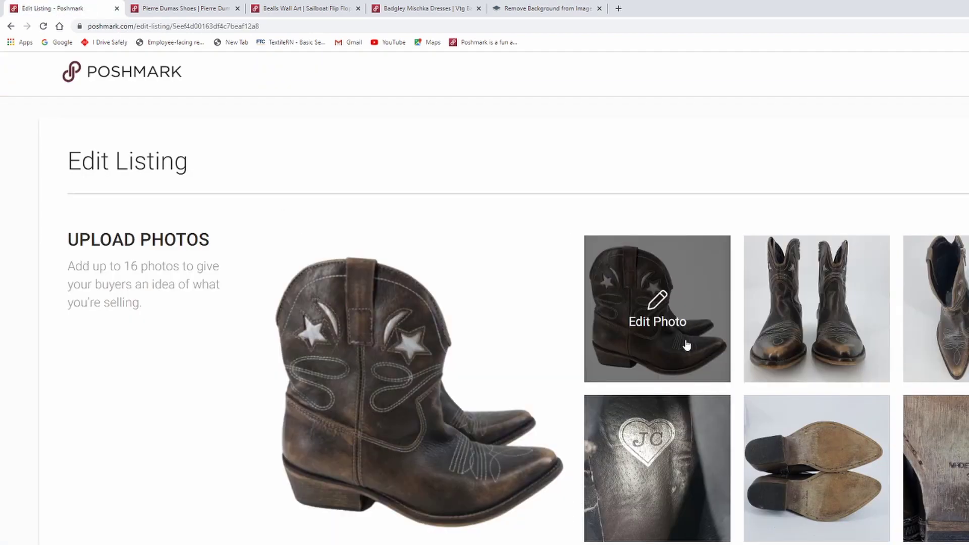
pyautogui.click(687, 345)
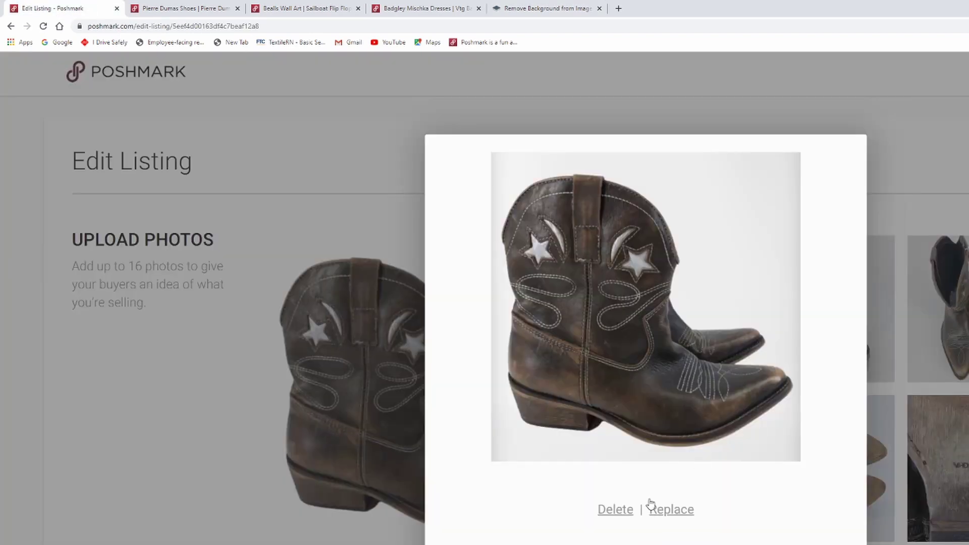
pyautogui.click(628, 510)
pyautogui.scroll(-10, 625, 512)
pyautogui.scroll(-15, 485, 303)
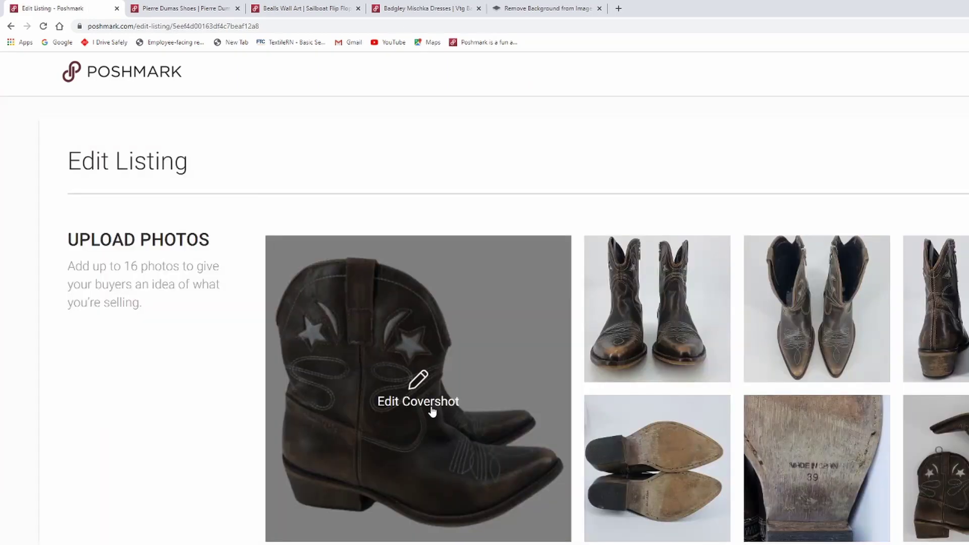
# Reopen the boots listing for editing, make a copy of it and publish the copy with its existing details.
pyautogui.scroll(-5, 435, 440)
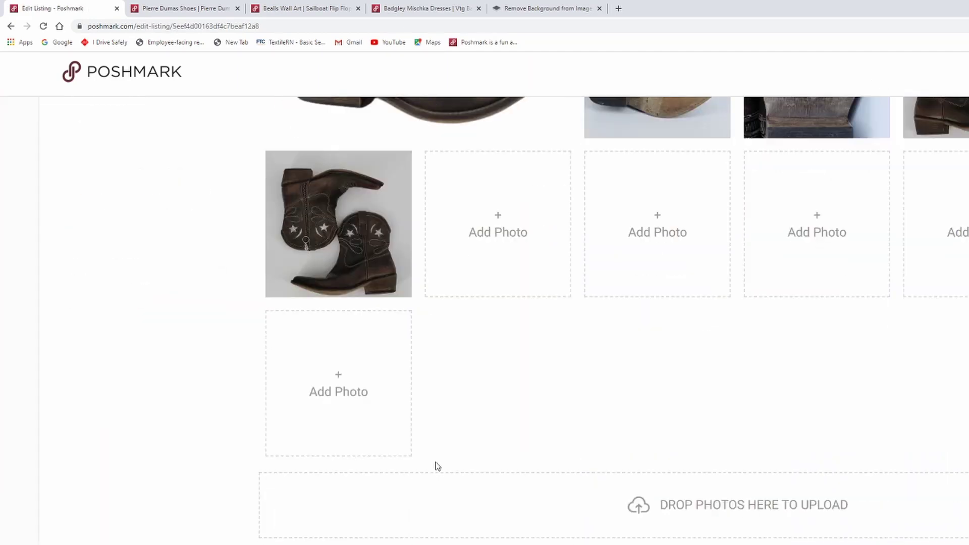
pyautogui.scroll(-15, 437, 466)
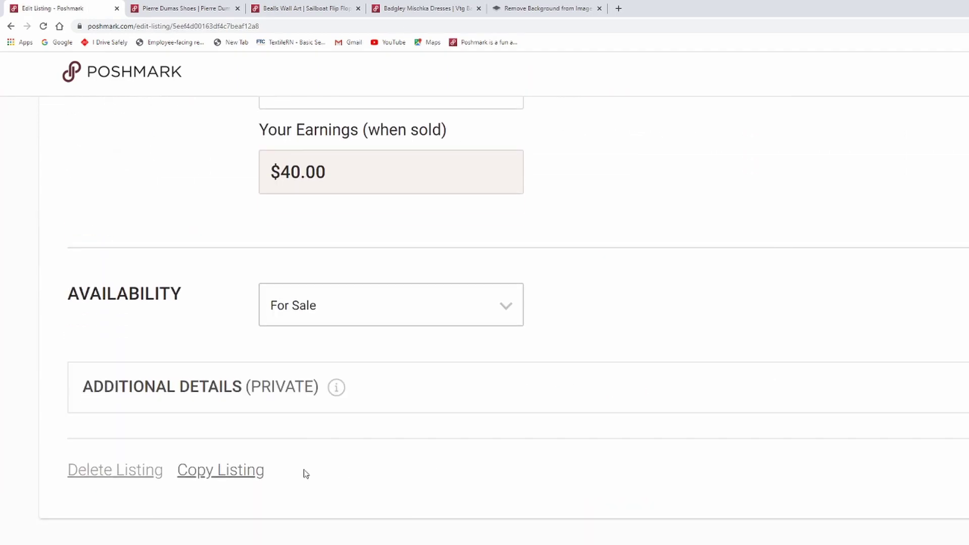
pyautogui.click(213, 471)
pyautogui.click(761, 444)
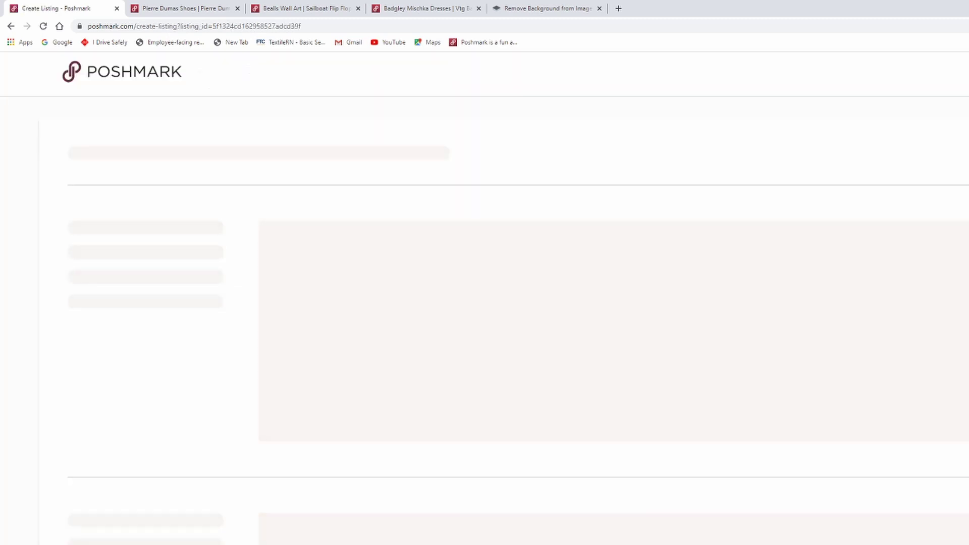
pyautogui.scroll(-20, 651, 520)
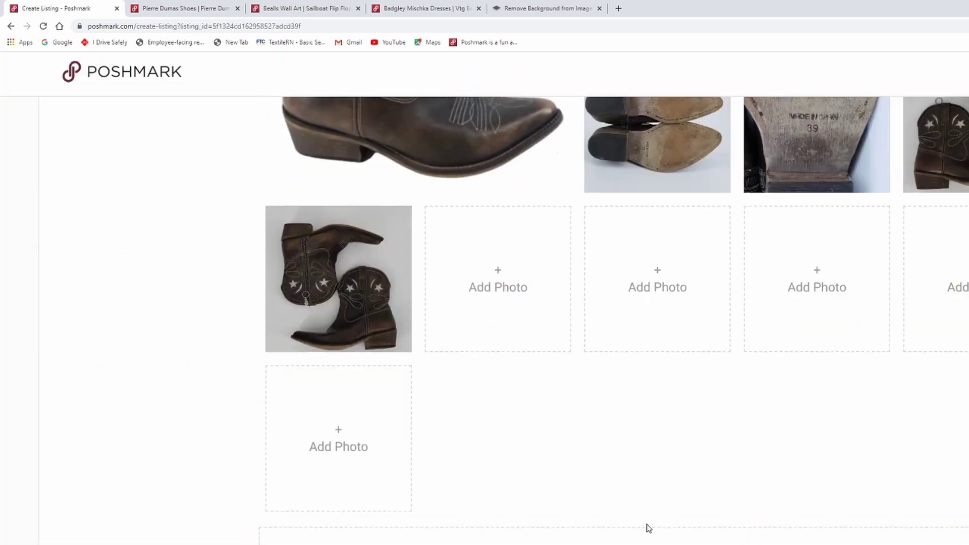
pyautogui.scroll(-7, 639, 529)
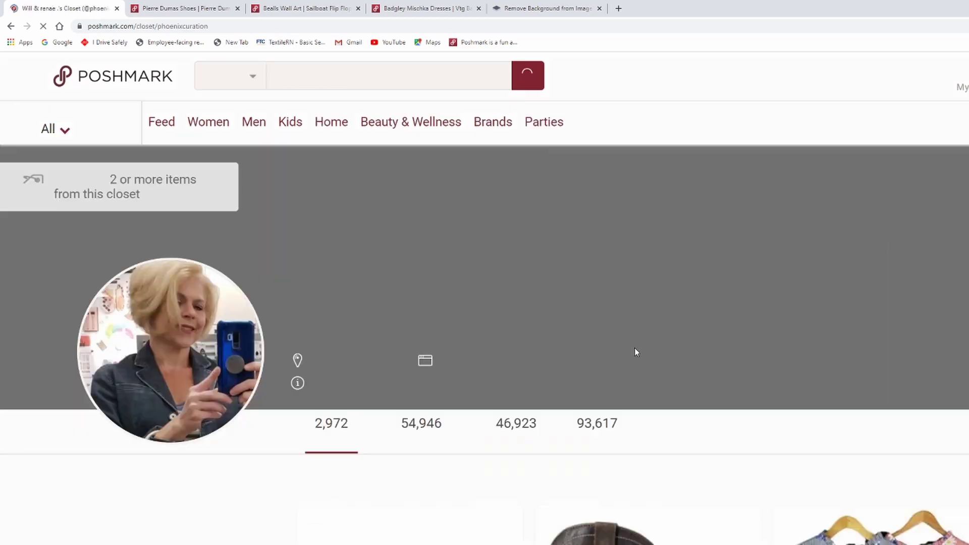
# Open the original Jeffrey Campbell boots listing, the one without COPY in its title, for editing and delete it.
pyautogui.scroll(-5, 804, 457)
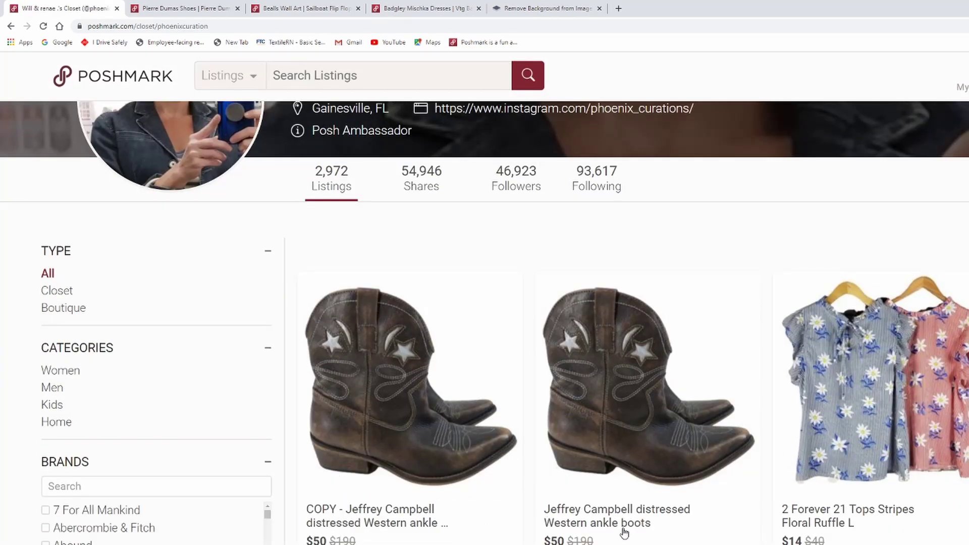
pyautogui.click(653, 463)
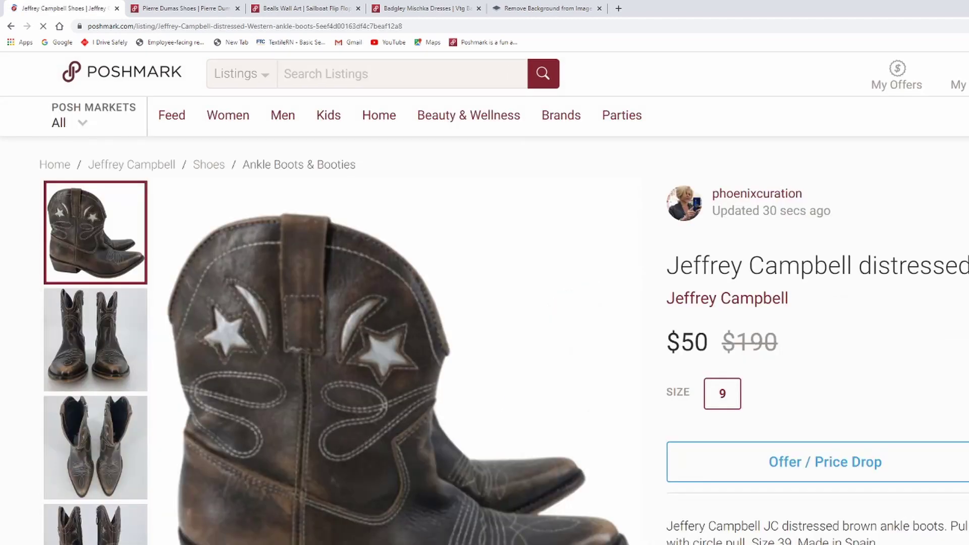
pyautogui.scroll(-10, 615, 422)
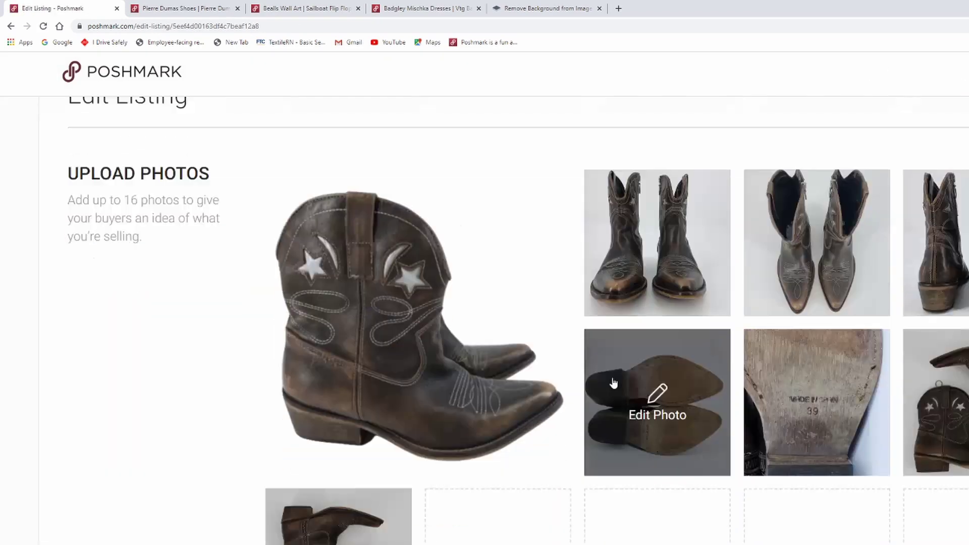
pyautogui.scroll(-10, 614, 422)
pyautogui.scroll(-1, 595, 404)
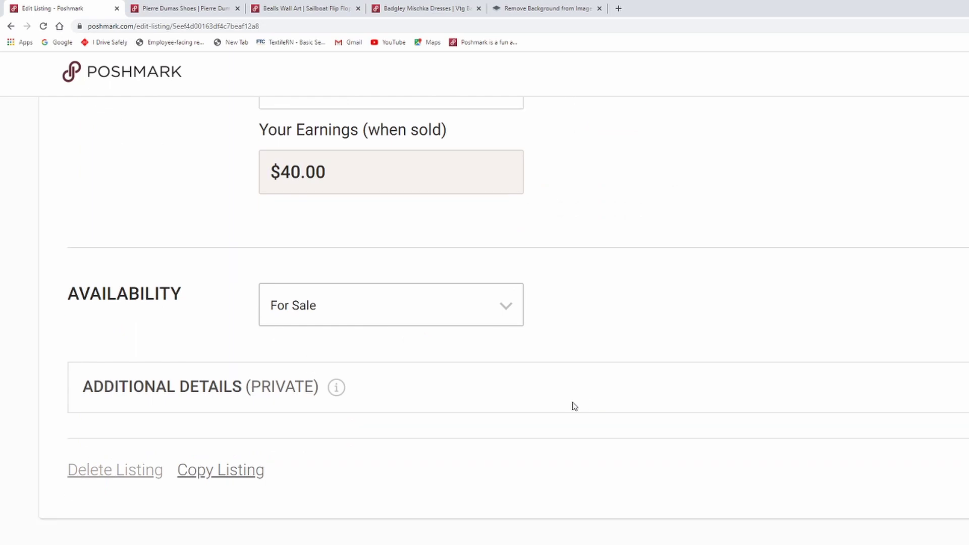
pyautogui.click(125, 473)
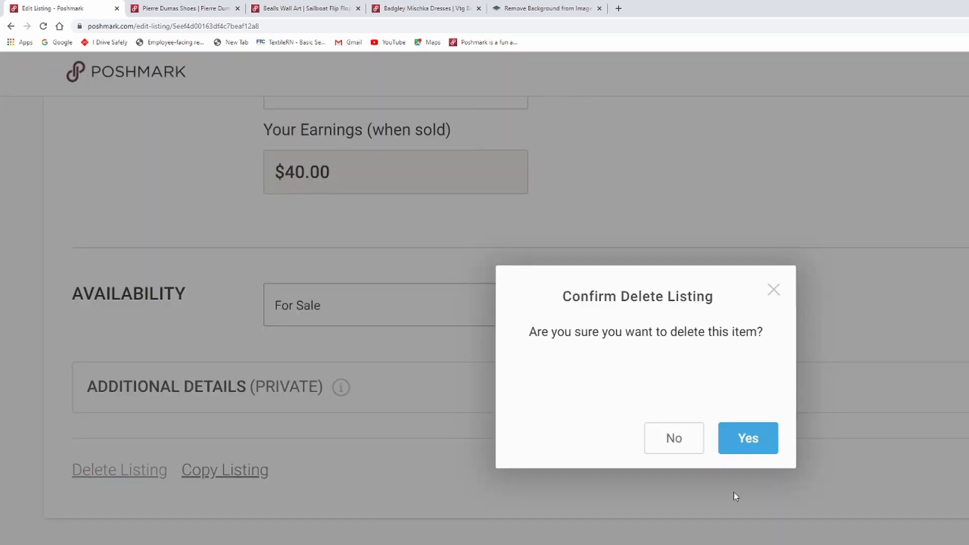
pyautogui.click(757, 447)
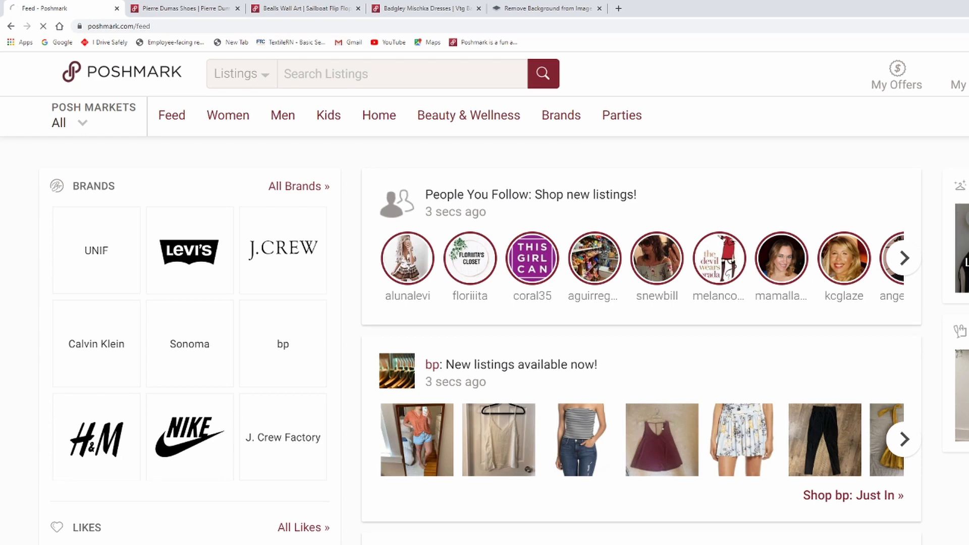
# Open the copied boots listing for editing, remove "COPY -" from its title and replace the trailing ellipsis with "Bootie".
pyautogui.scroll(-5, 832, 293)
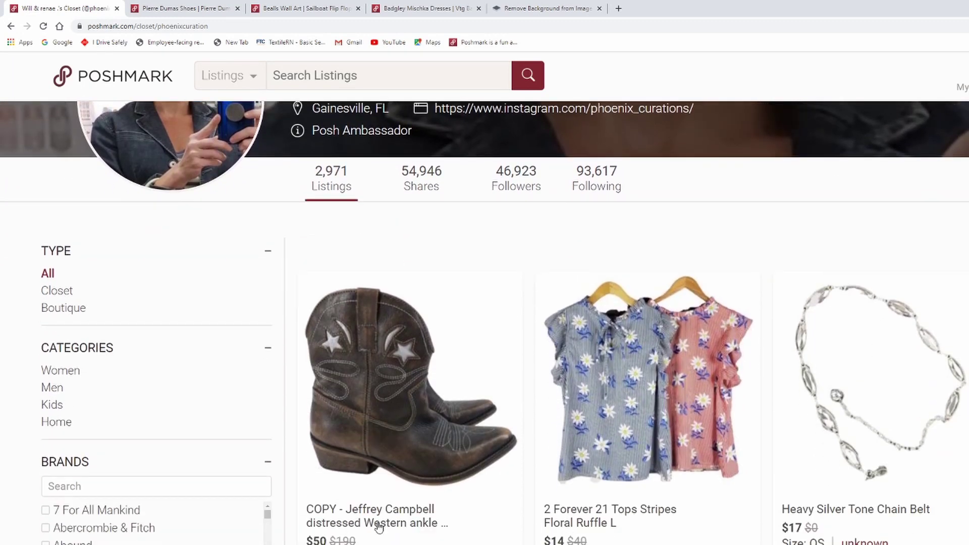
pyautogui.click(398, 424)
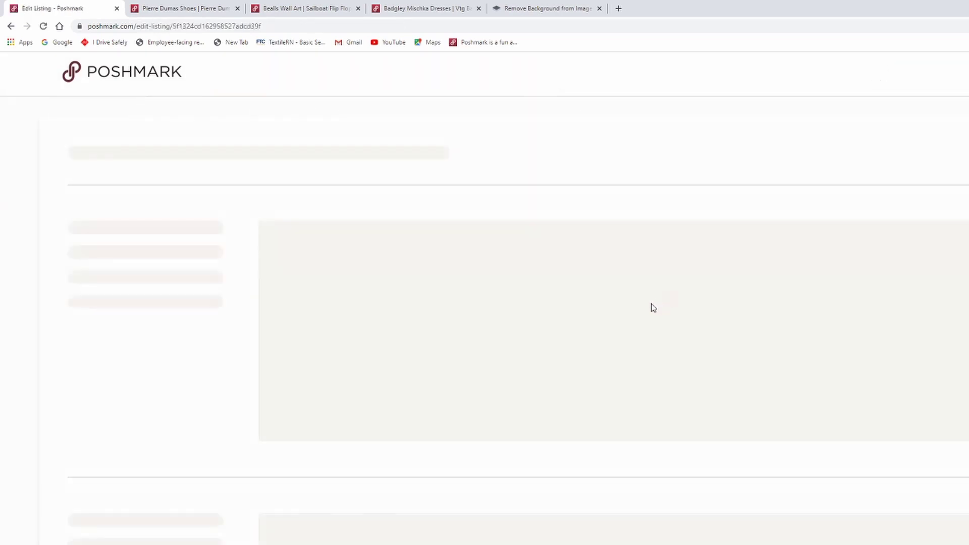
pyautogui.scroll(-8, 652, 305)
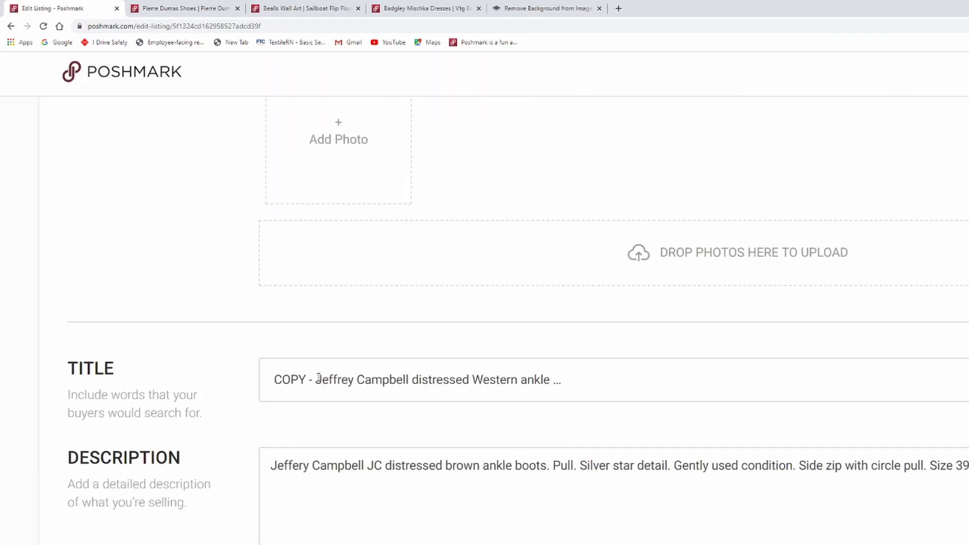
pyautogui.moveTo(315, 380); pyautogui.dragTo(151, 350)
pyautogui.press('BackSpace')
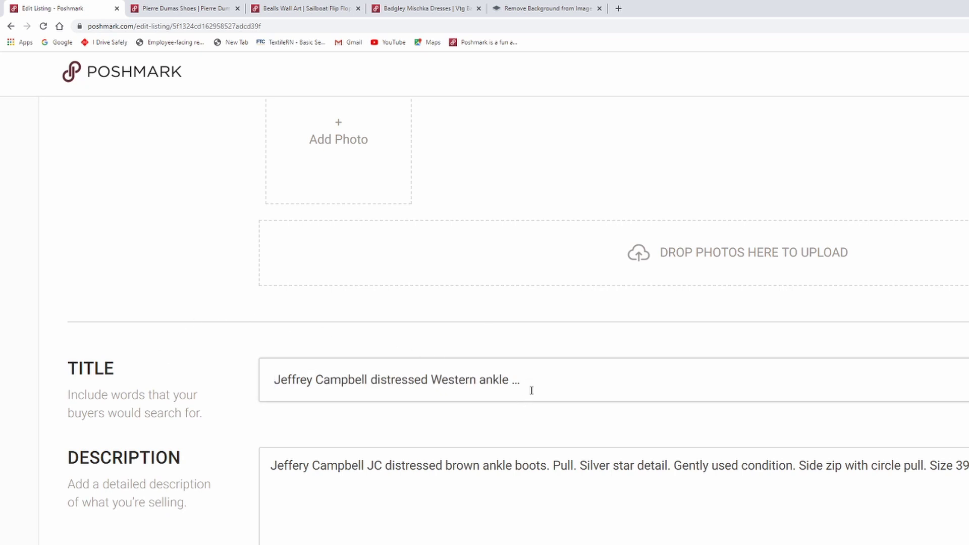
pyautogui.doubleClick(514, 388)
pyautogui.write('Bootie')
# Save the retitled boots listing with its remaining details and close the closet page.
pyautogui.scroll(-20, 704, 493)
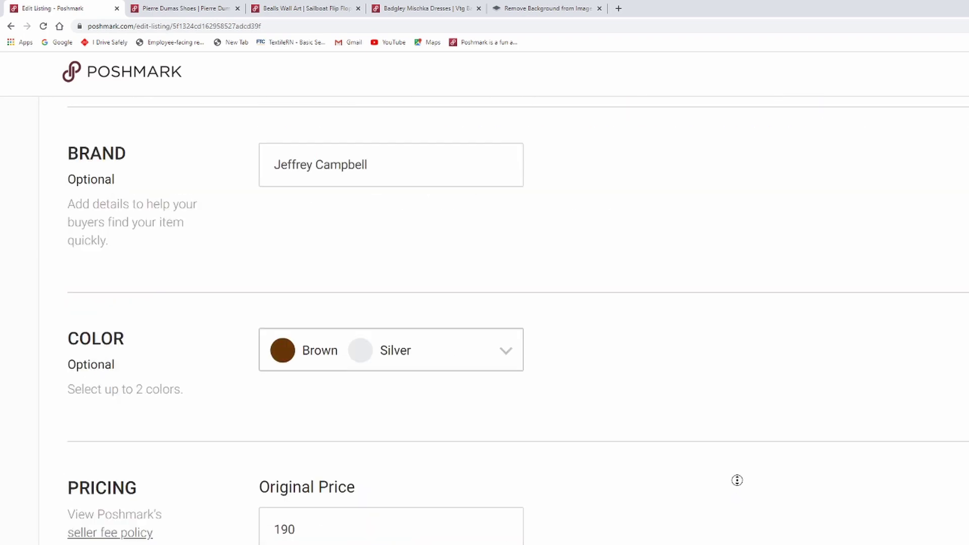
pyautogui.scroll(-9, 737, 480)
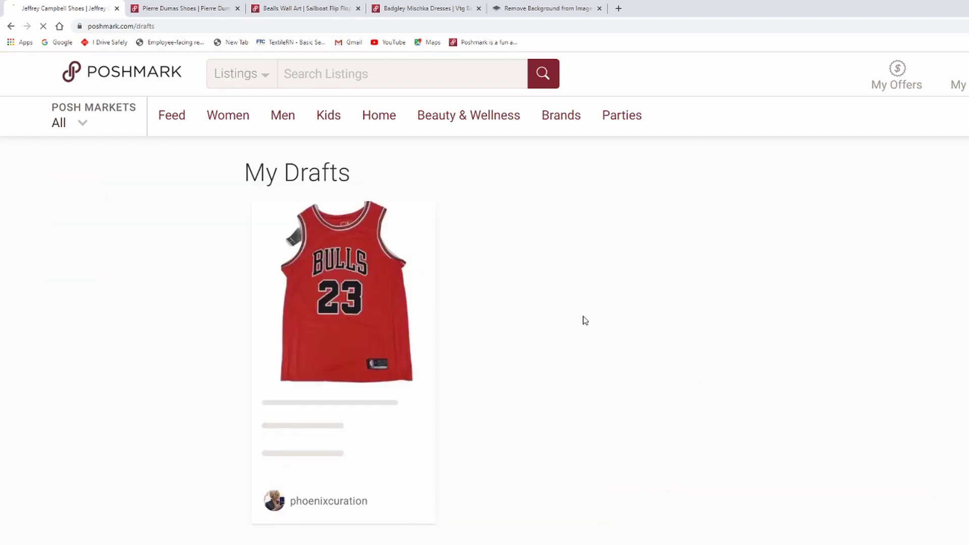
pyautogui.click(429, 485)
pyautogui.scroll(-1, 593, 453)
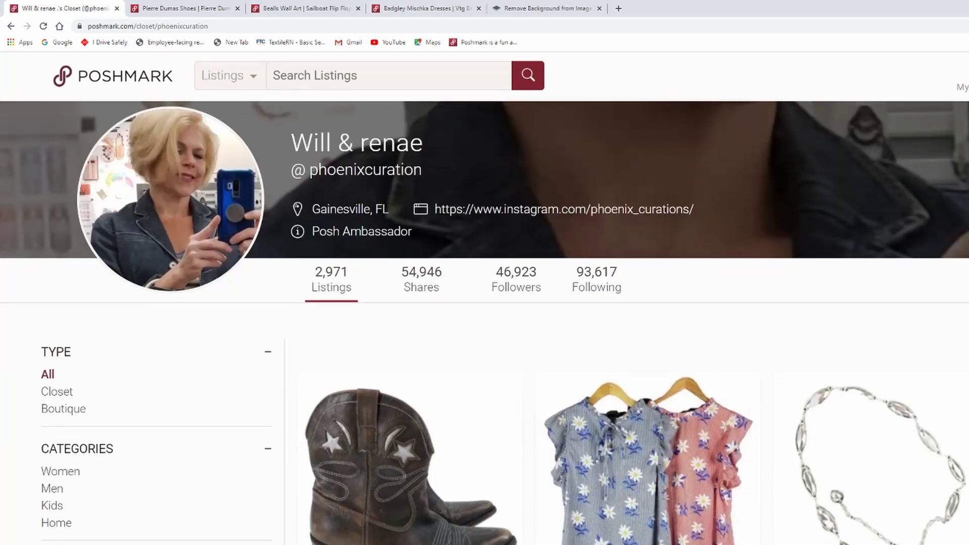
pyautogui.click(117, 8)
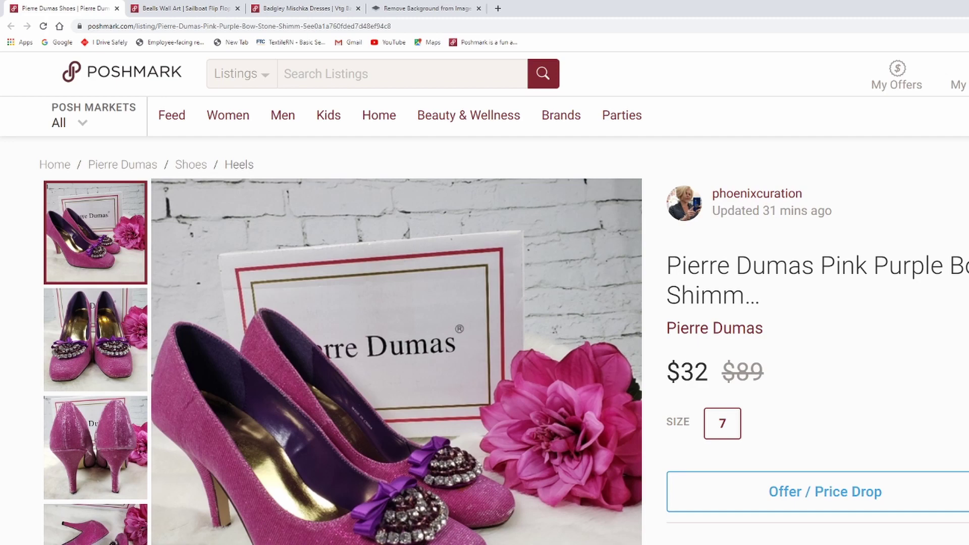
# Open the Pierre Dumas heels listing for editing and save its cover photo to the Downloads folder as a JPEG.
pyautogui.press('F5')
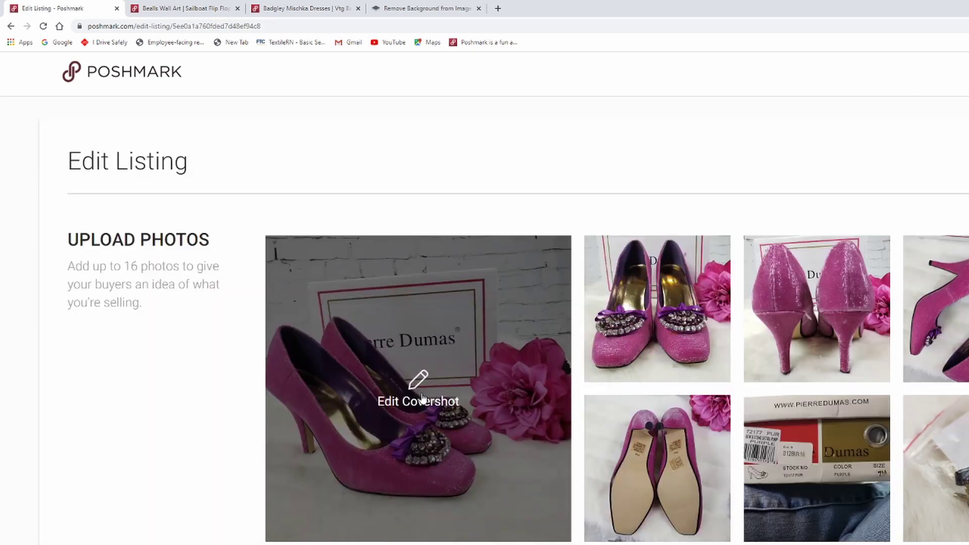
pyautogui.rightClick(422, 398)
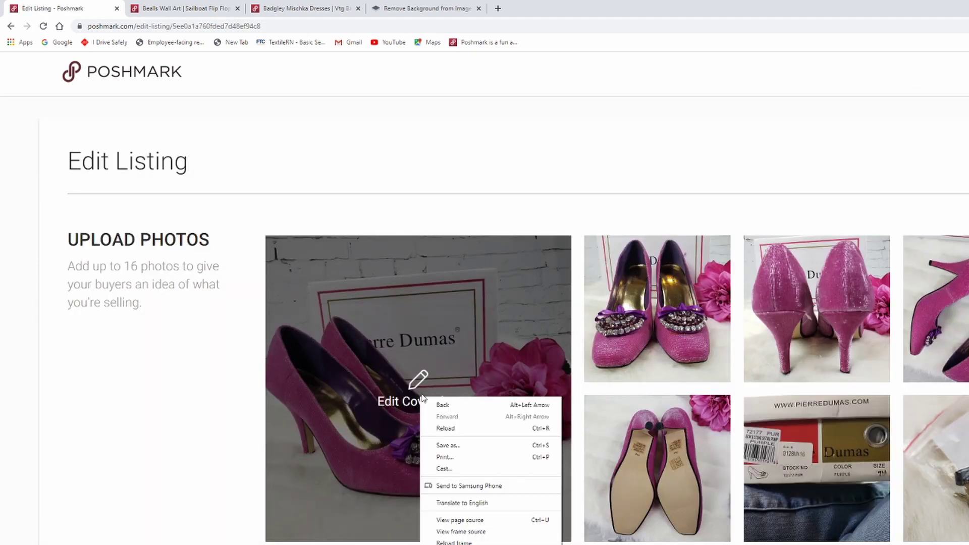
pyautogui.click(688, 167)
pyautogui.click(448, 385)
pyautogui.rightClick(706, 308)
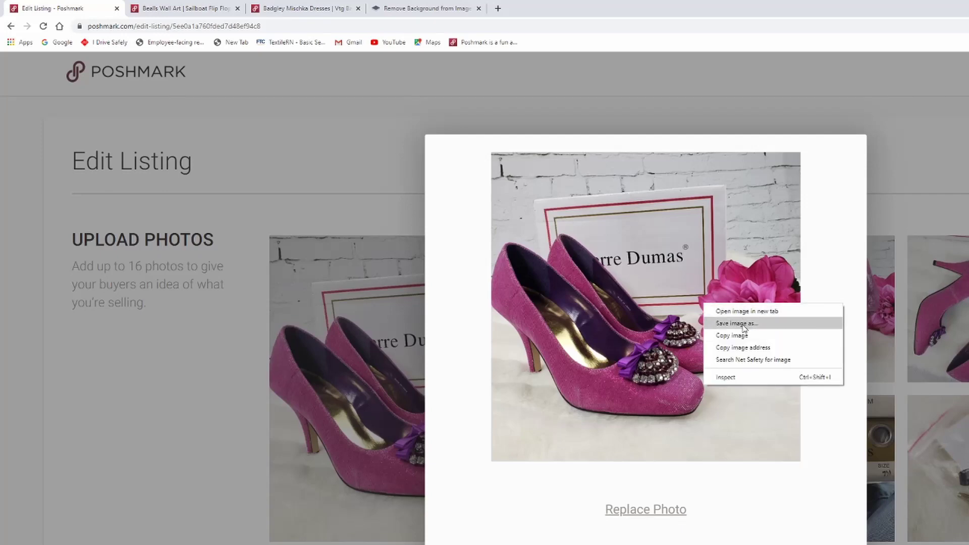
pyautogui.click(744, 328)
pyautogui.click(517, 347)
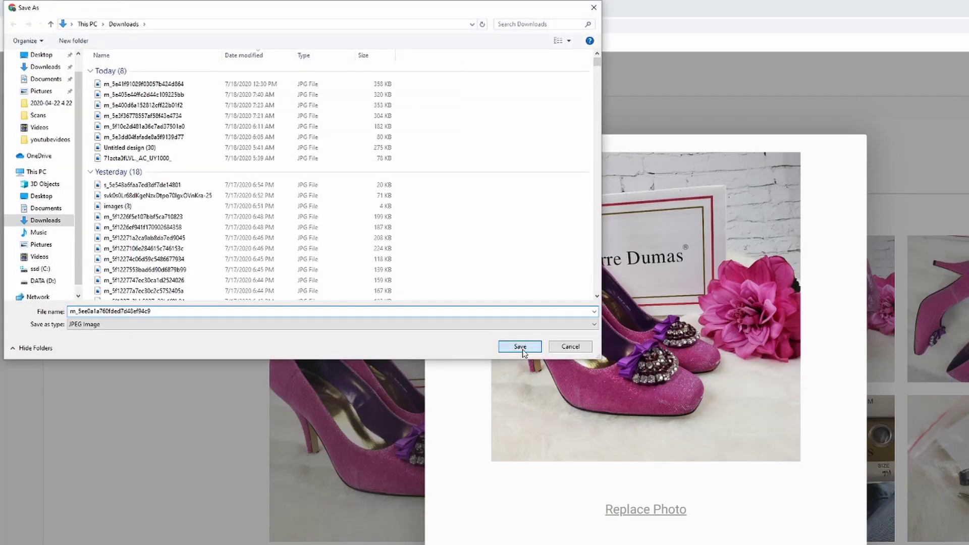
pyautogui.click(706, 543)
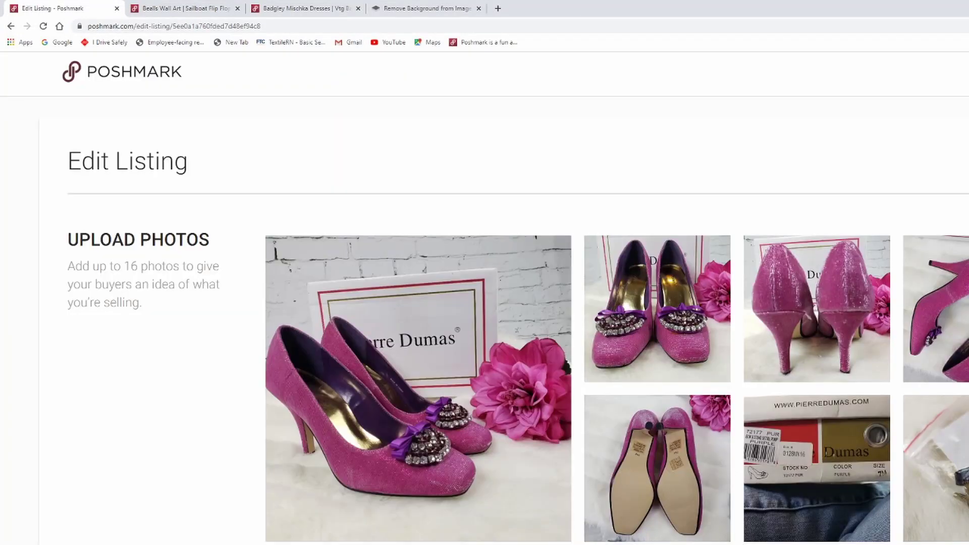
# Upload the saved heels photo to remove.bg and erase the leftover pink flower fragments beside the rear shoe's toe.
pyautogui.click(437, 10)
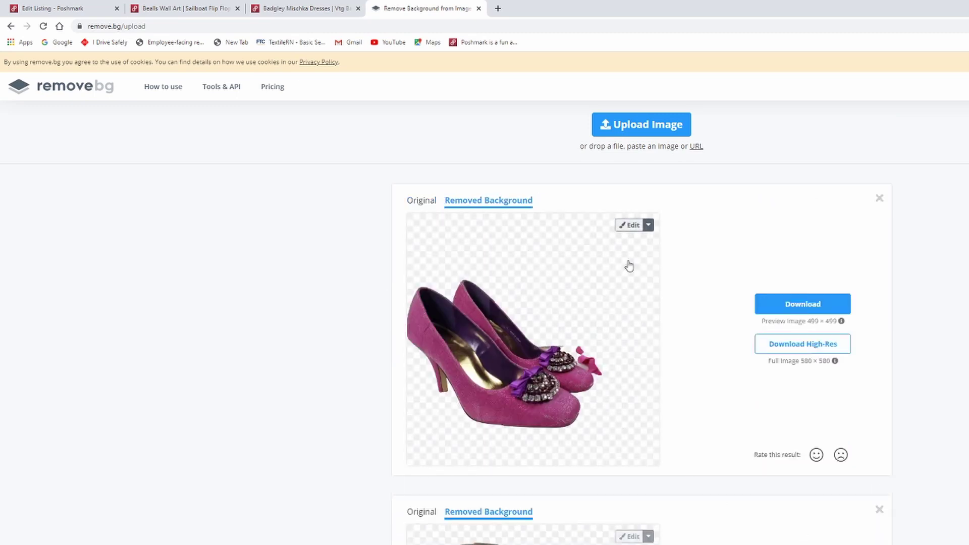
pyautogui.click(629, 225)
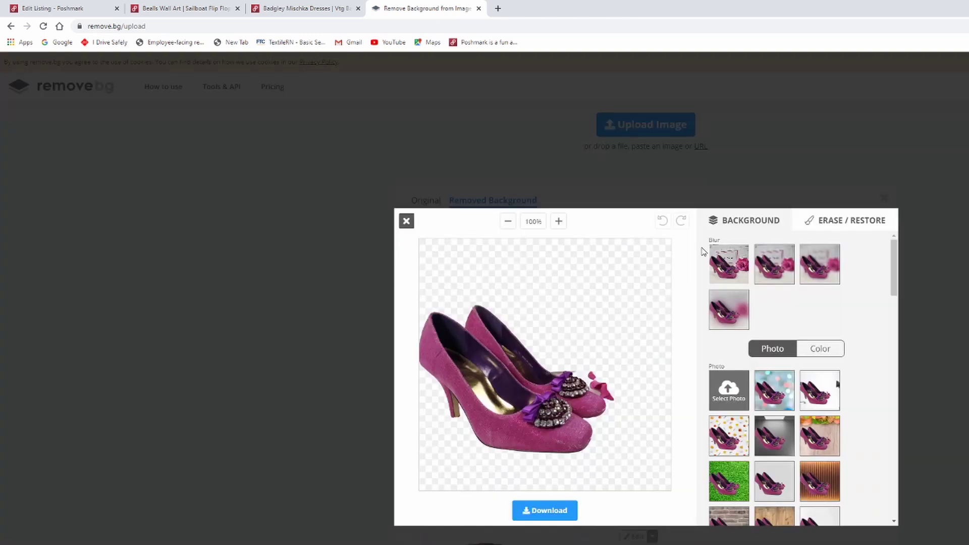
pyautogui.click(832, 221)
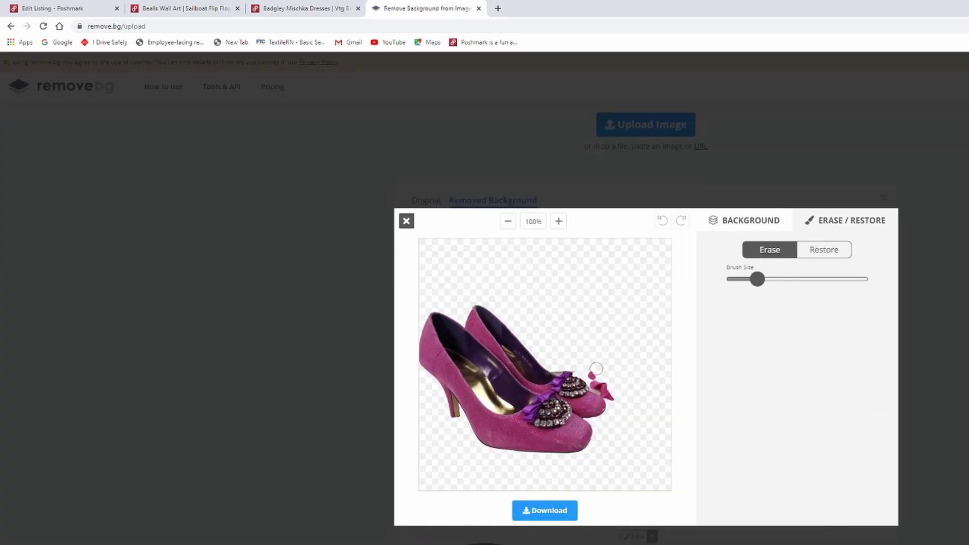
pyautogui.moveTo(587, 368)
pyautogui.mouseDown()
pyautogui.moveTo(612, 401)
pyautogui.moveTo(607, 379)
pyautogui.mouseUp()
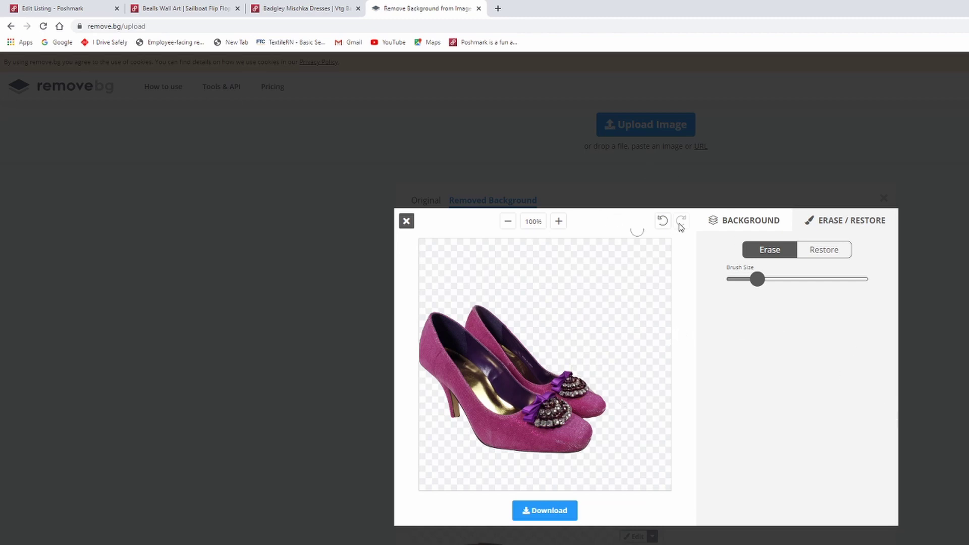
# Try a plain white background on the heels cut-out and close the editor without downloading the image.
pyautogui.click(752, 222)
pyautogui.click(821, 350)
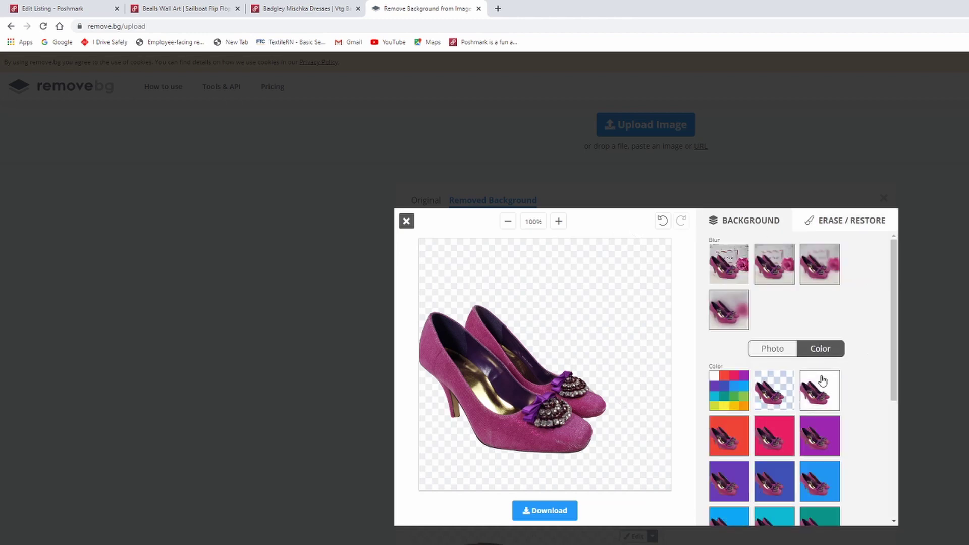
pyautogui.click(818, 386)
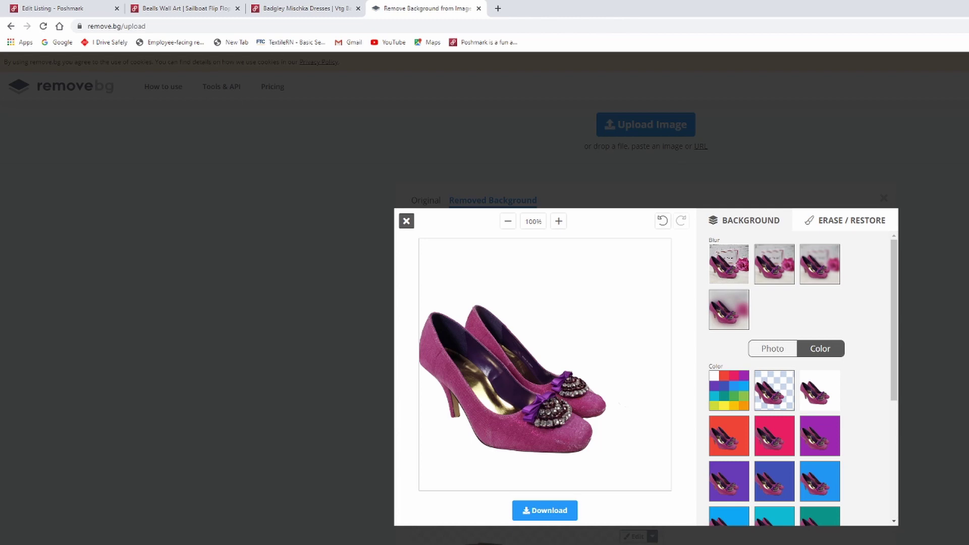
pyautogui.click(407, 222)
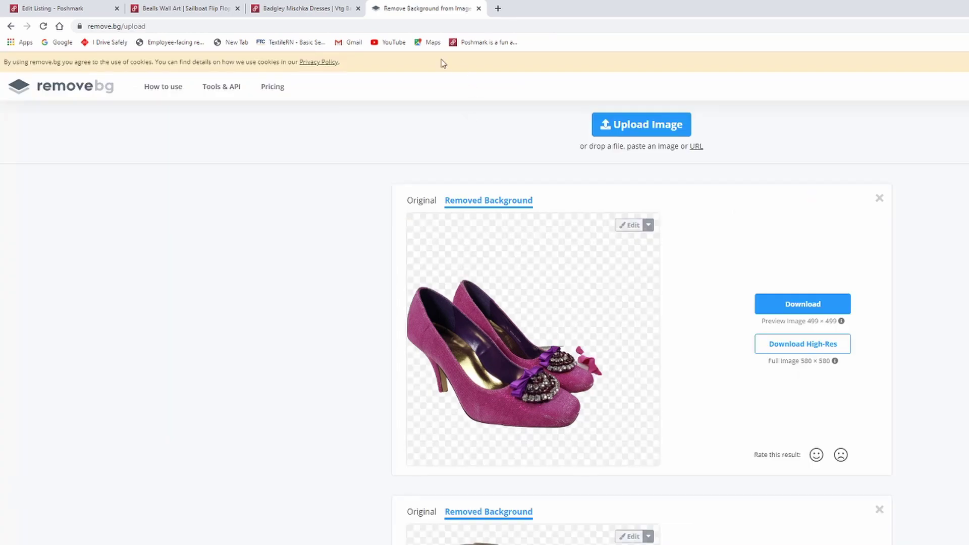
# Return to the Pierre Dumas heels listing, save it with its existing photos and details, and close its page.
pyautogui.click(174, 9)
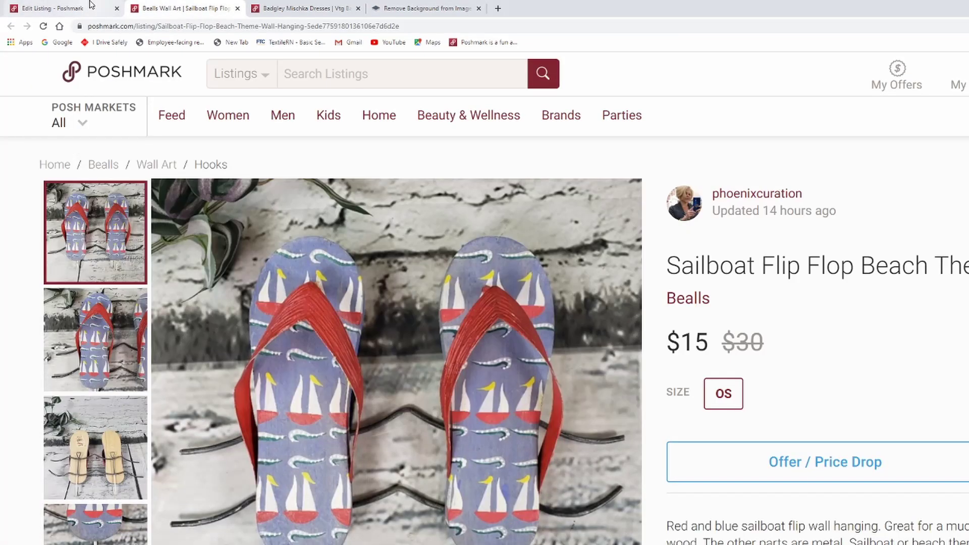
pyautogui.click(91, 9)
pyautogui.scroll(-20, 485, 303)
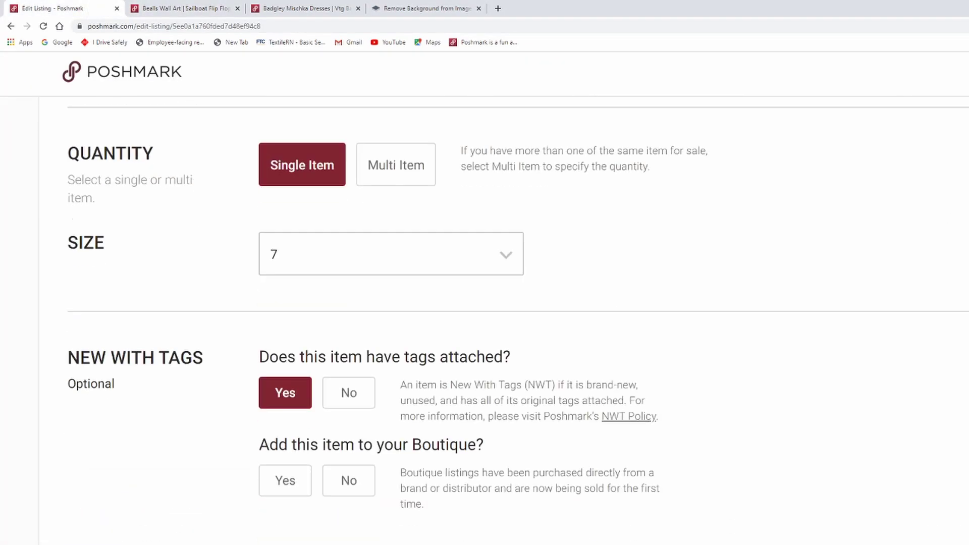
pyautogui.scroll(-9, 485, 303)
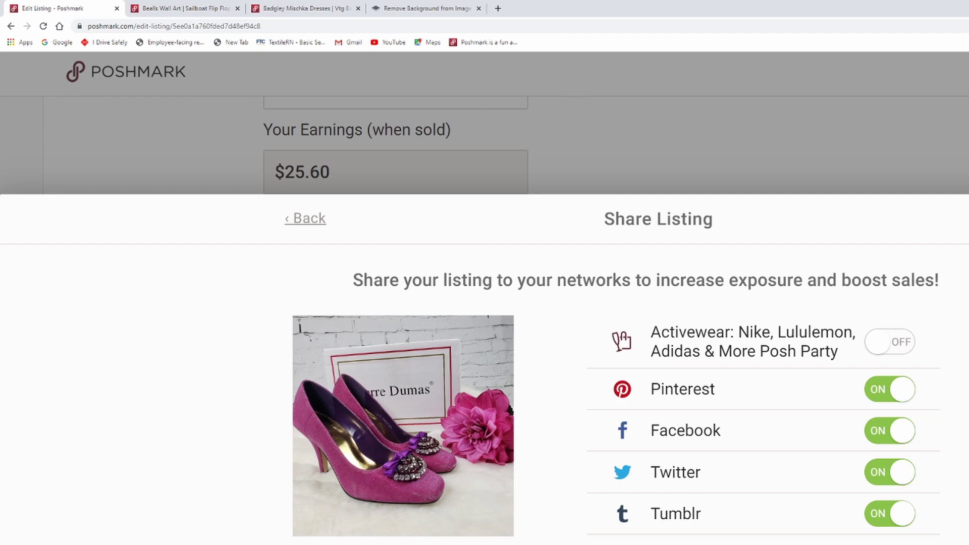
pyautogui.click(357, 425)
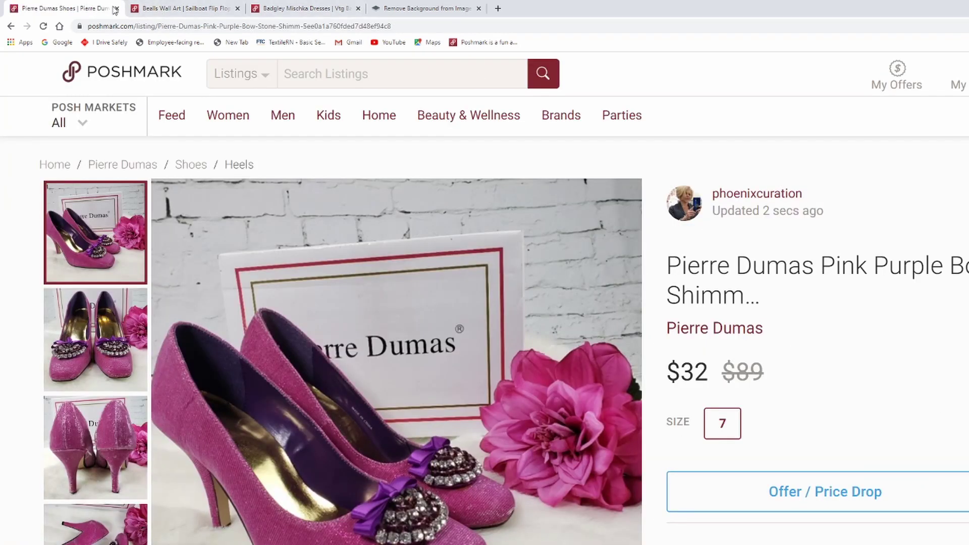
pyautogui.click(117, 9)
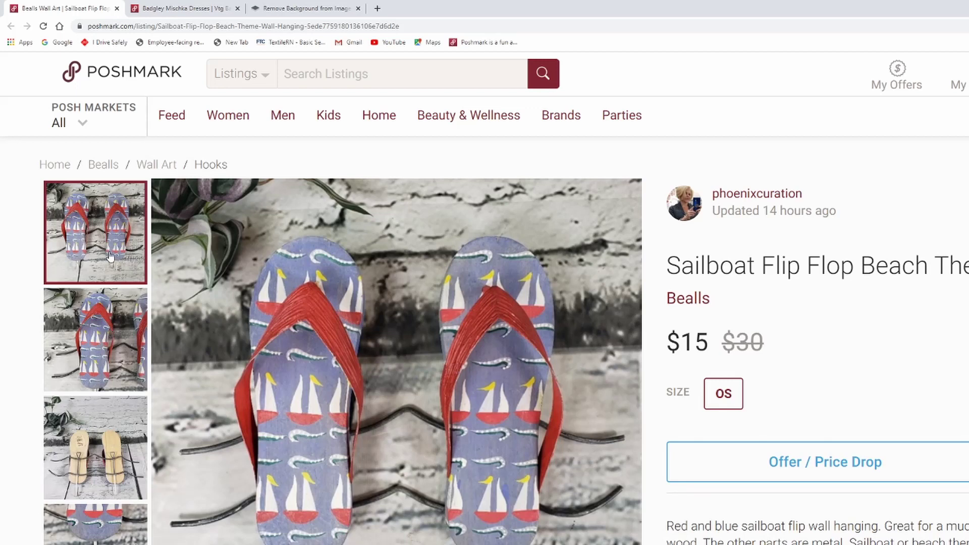
# Open the Sailboat Flip Flop wall hanging listing for editing and save its cover photo to the computer.
pyautogui.click(890, 241)
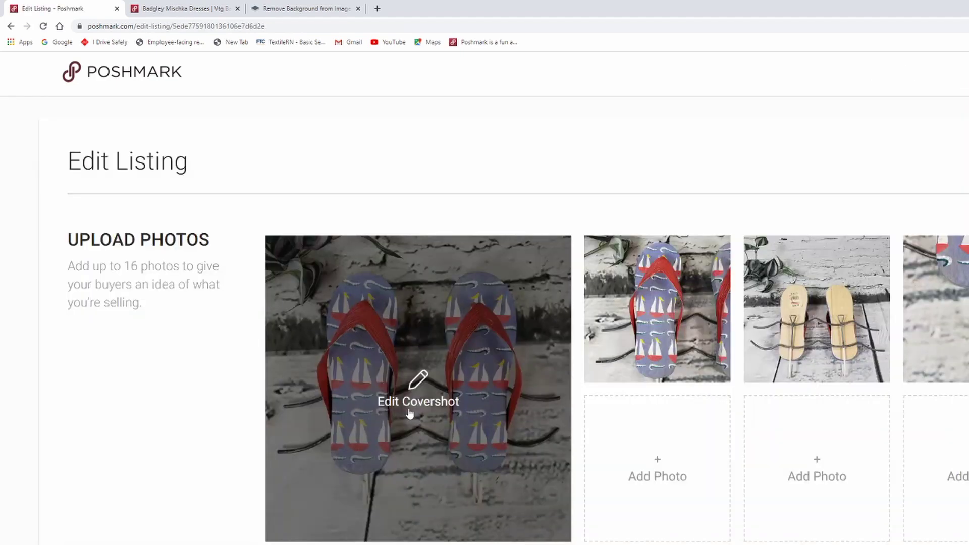
pyautogui.click(453, 410)
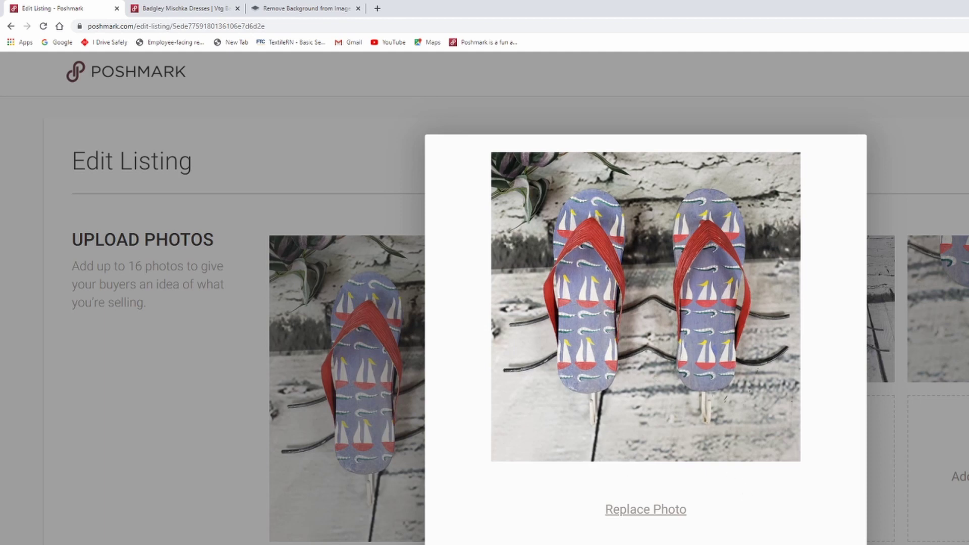
pyautogui.rightClick(653, 279)
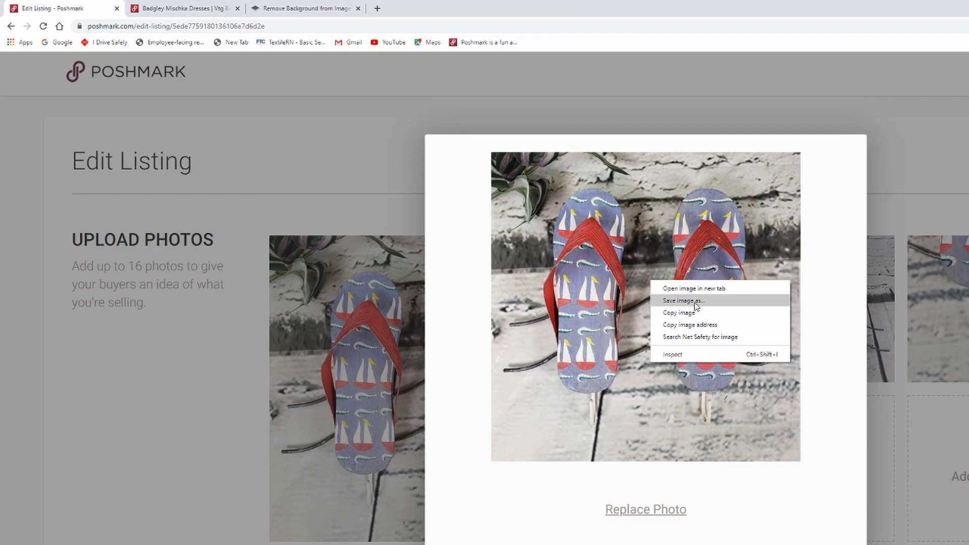
pyautogui.click(697, 300)
pyautogui.click(520, 344)
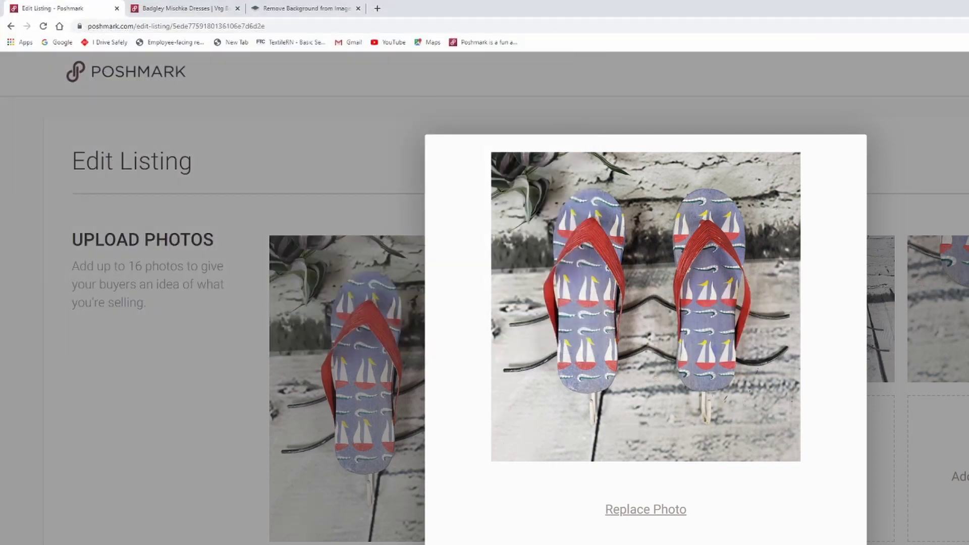
# Close the photo preview, upload the saved flip-flop photo to remove.bg, and give the cut-out a plain white background.
pyautogui.press('Escape')
pyautogui.moveTo(303, 53); pyautogui.dragTo(434, 328)
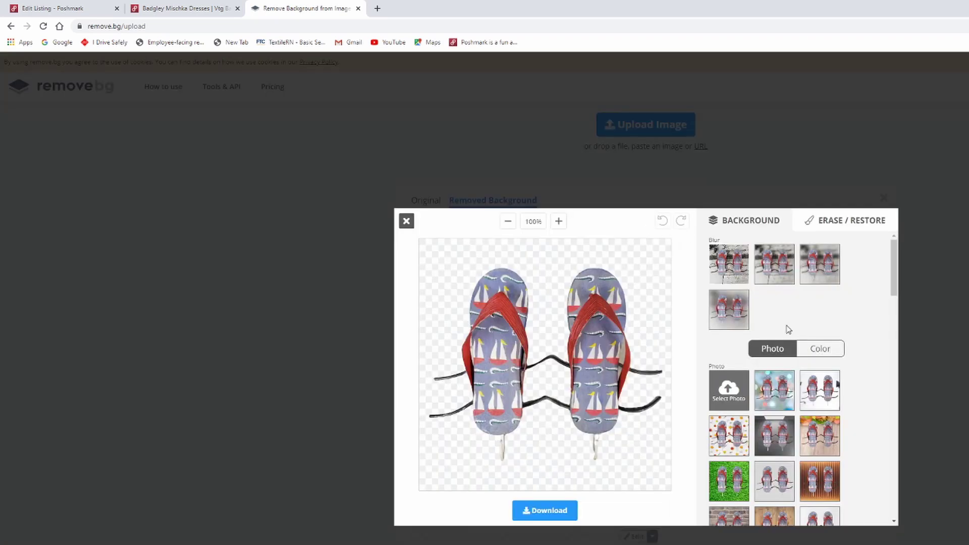
pyautogui.click(826, 355)
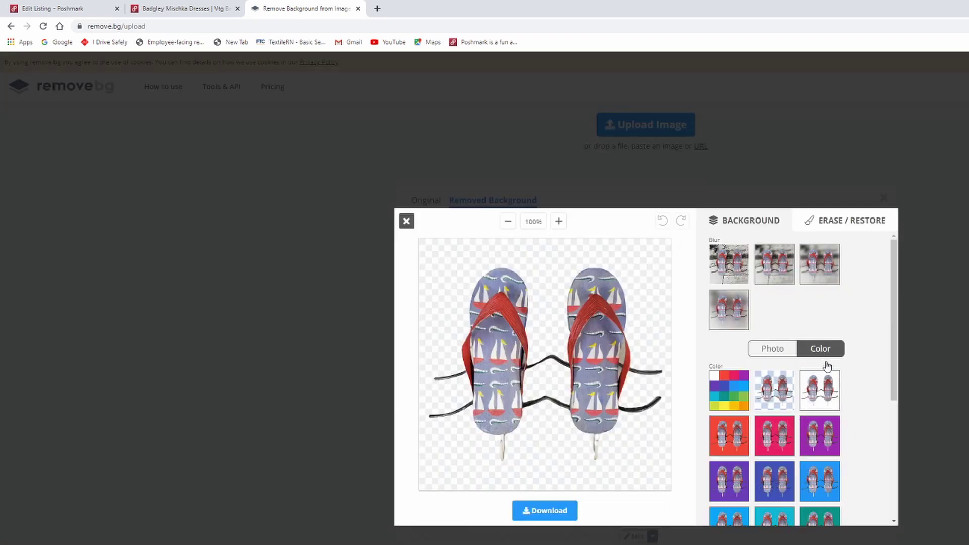
pyautogui.click(824, 396)
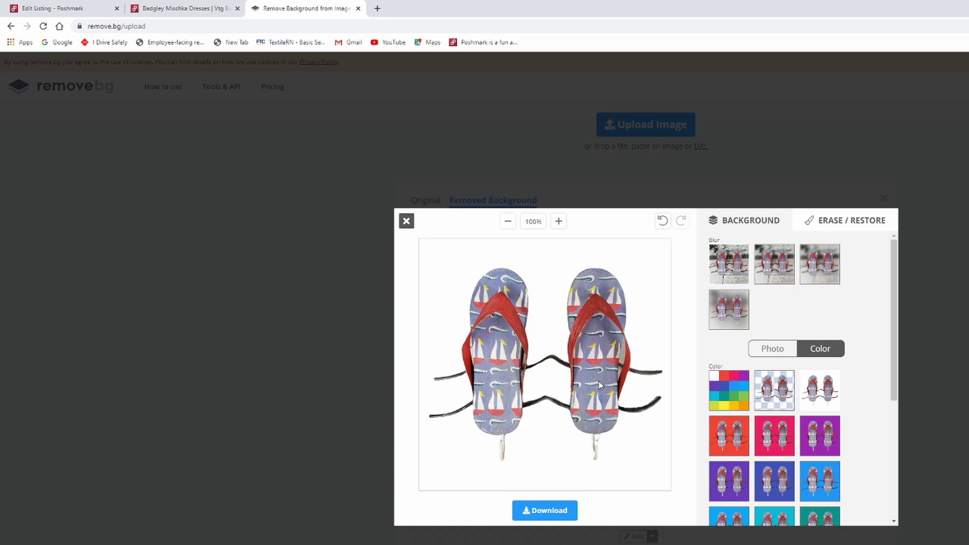
# Download the white-background flip-flop image and close the remove.bg editor.
pyautogui.click(531, 512)
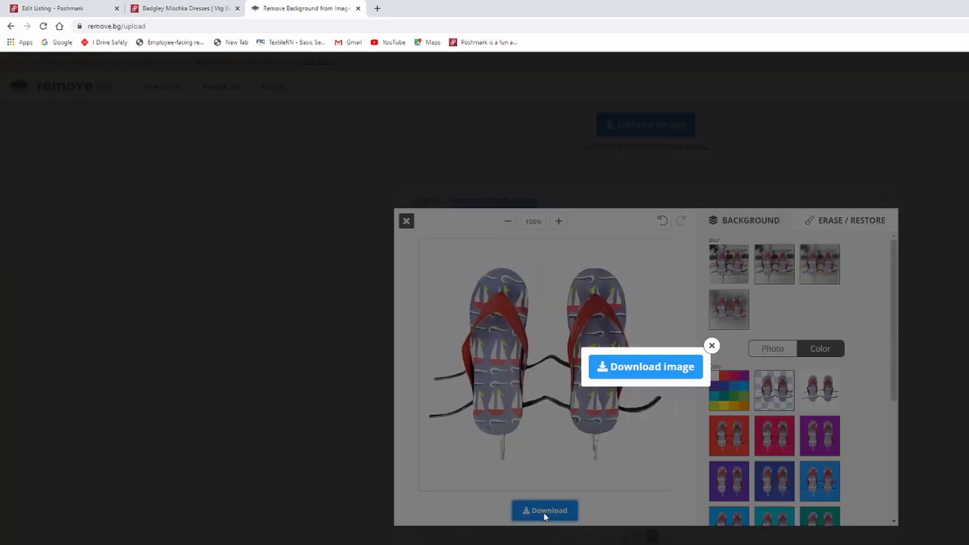
pyautogui.click(712, 347)
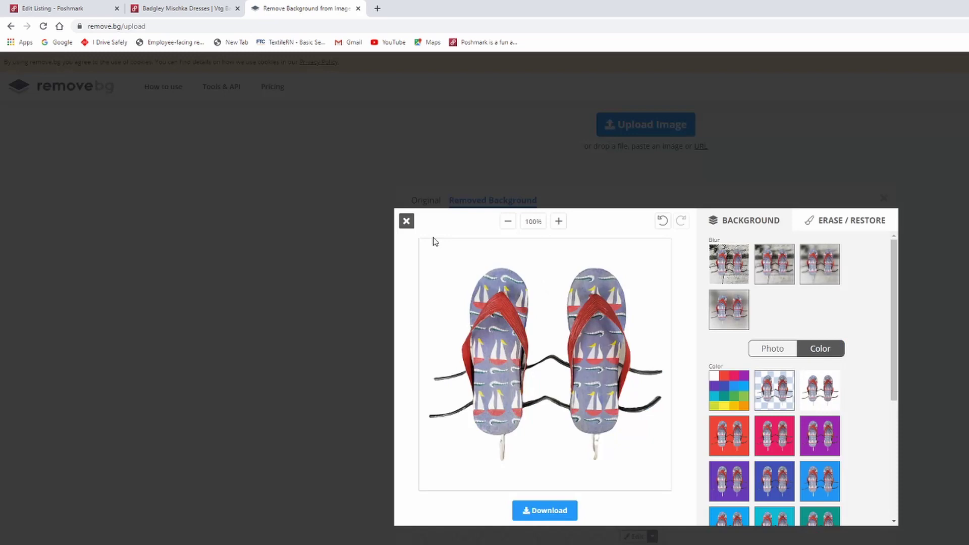
pyautogui.click(407, 220)
# In the Poshmark flip-flop listing, make the white-background image the cover and delete the original brick-background cover photo.
pyautogui.moveTo(668, 325); pyautogui.dragTo(419, 389)
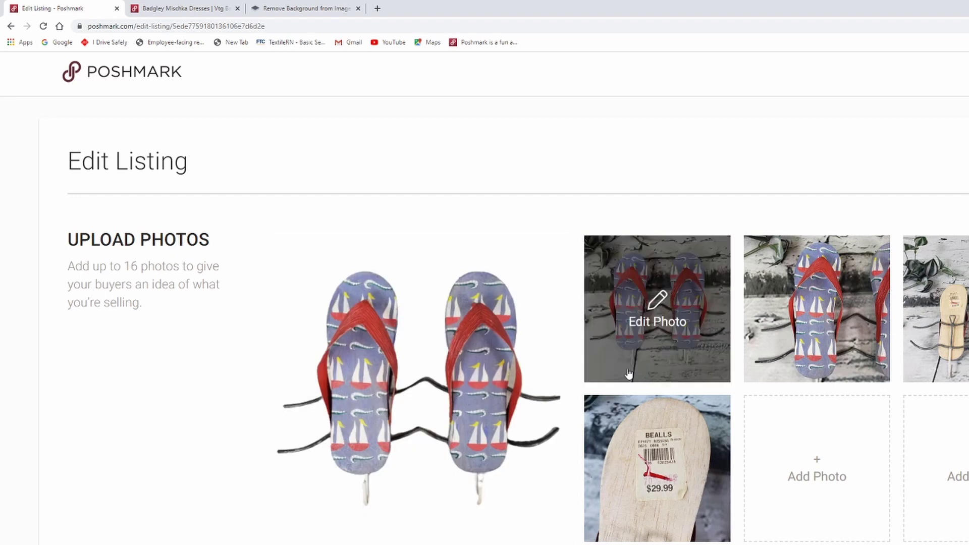
pyautogui.click(689, 295)
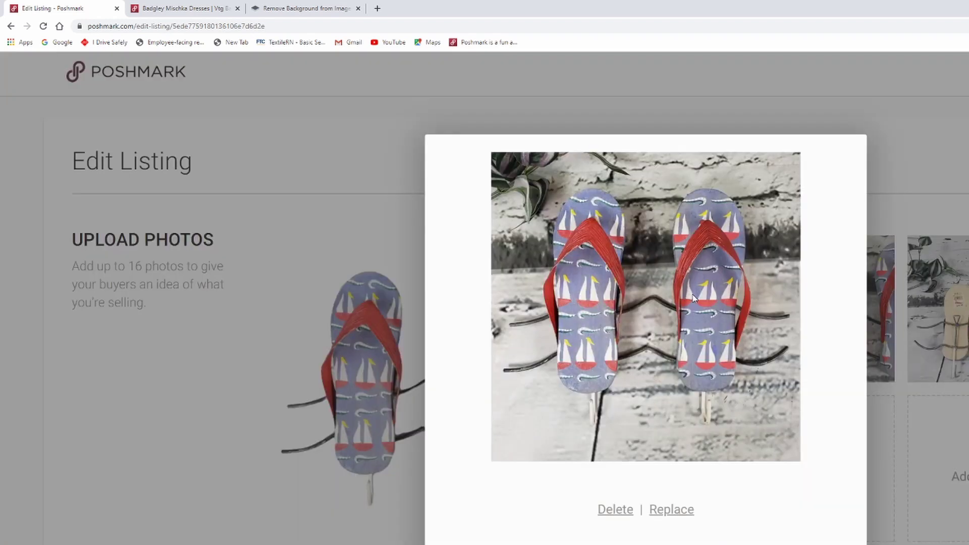
pyautogui.click(626, 512)
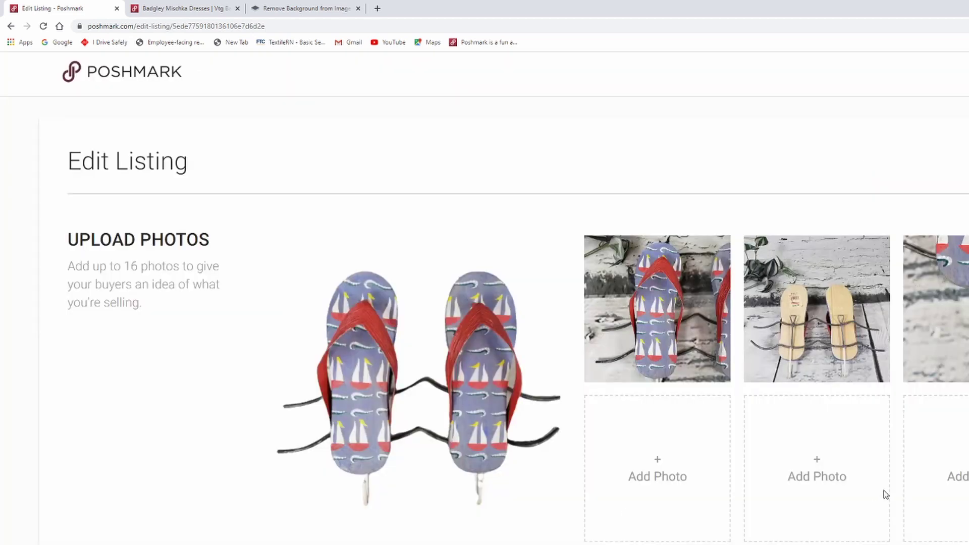
# Save and close the flip-flop listing, and open the Badgley Mischka dress listing for editing.
pyautogui.scroll(-20, 883, 494)
pyautogui.scroll(-10, 879, 515)
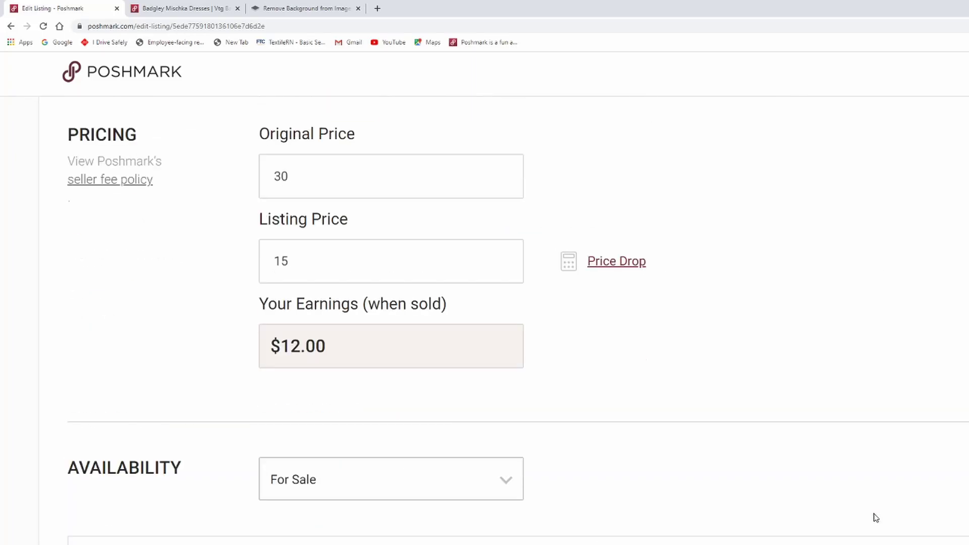
pyautogui.click(874, 516)
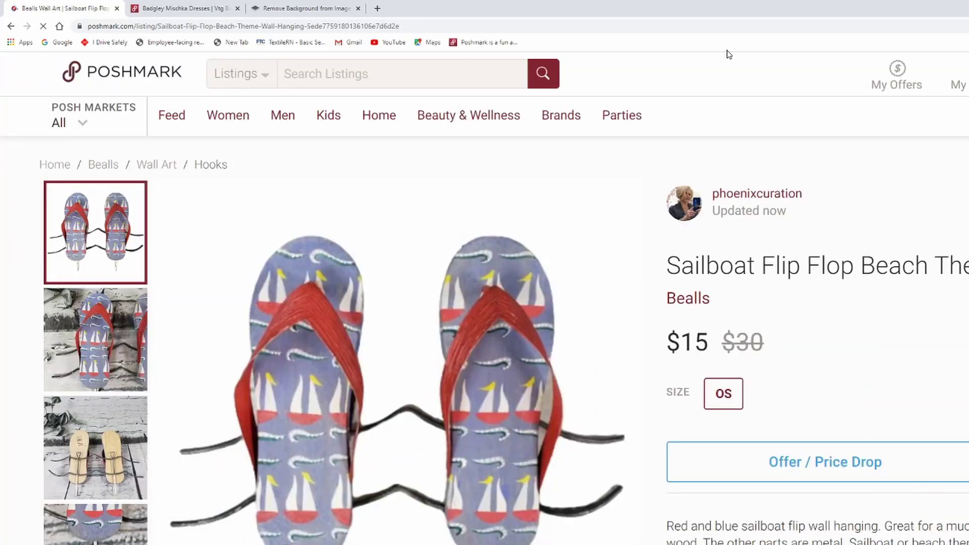
pyautogui.click(117, 9)
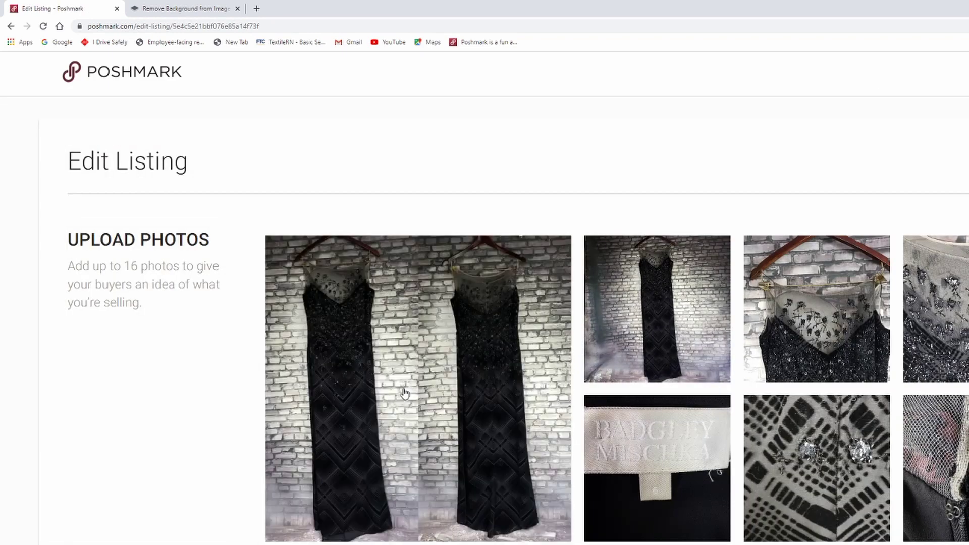
# Save the dress listing's second photo, the single full-length view, to the Downloads folder as a JPEG and close its preview.
pyautogui.click(656, 298)
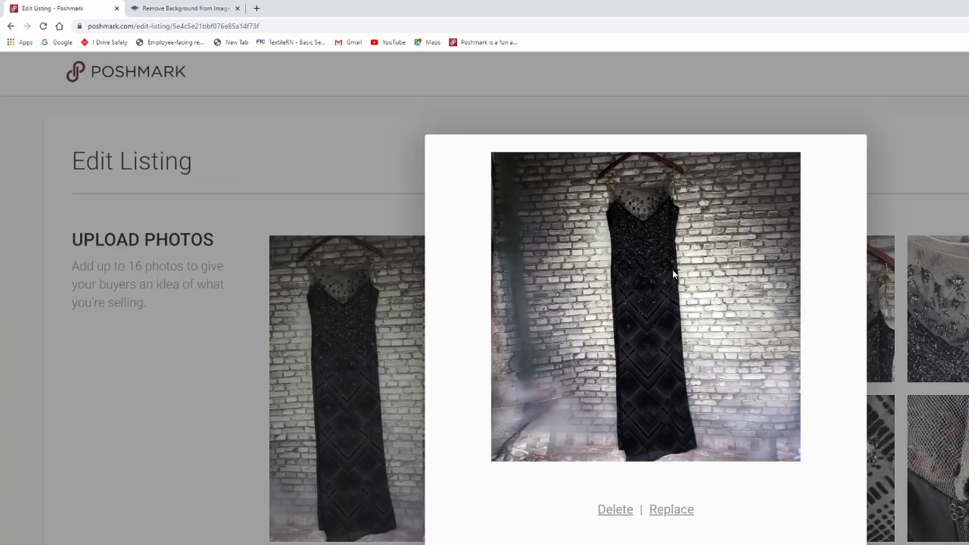
pyautogui.rightClick(674, 274)
pyautogui.click(692, 290)
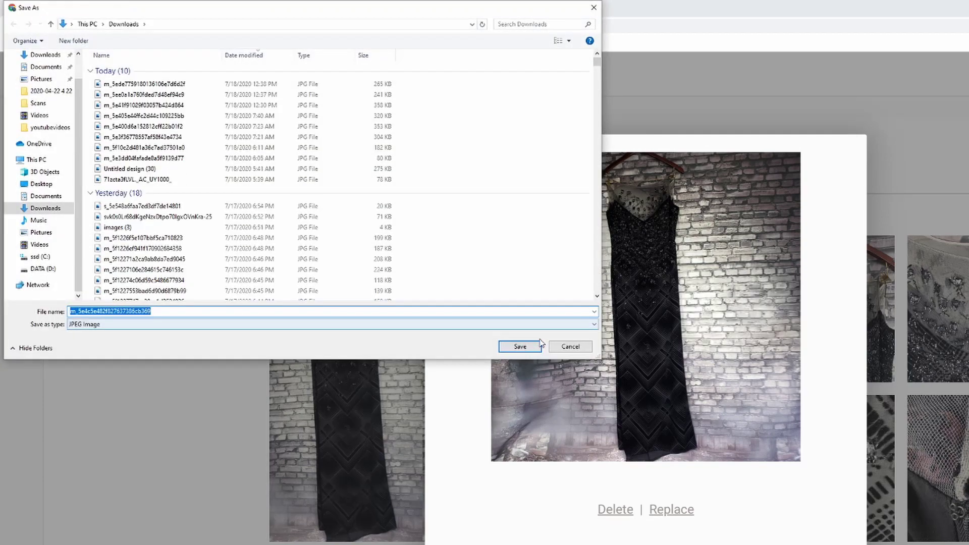
pyautogui.click(538, 346)
pyautogui.press('Escape')
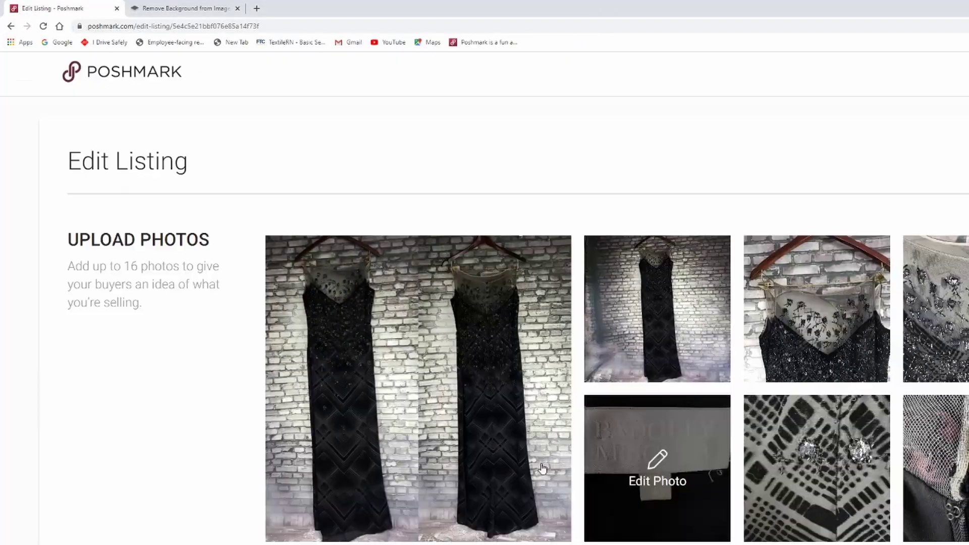
pyautogui.click(437, 424)
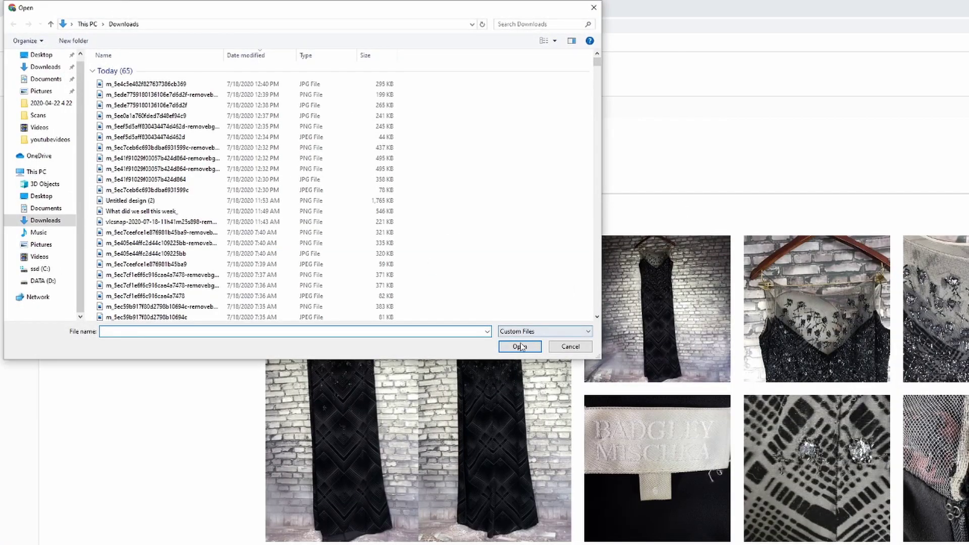
pyautogui.click(569, 346)
pyautogui.click(461, 362)
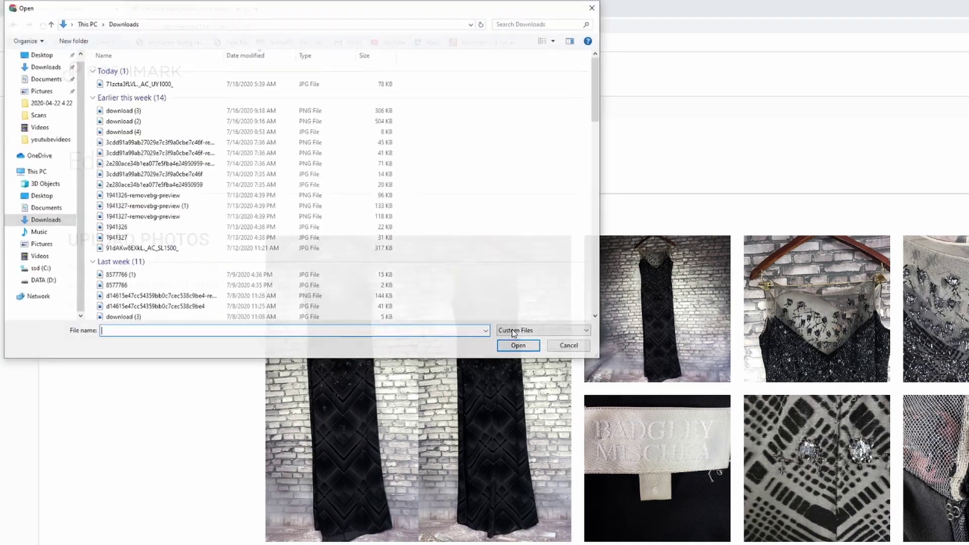
pyautogui.click(569, 345)
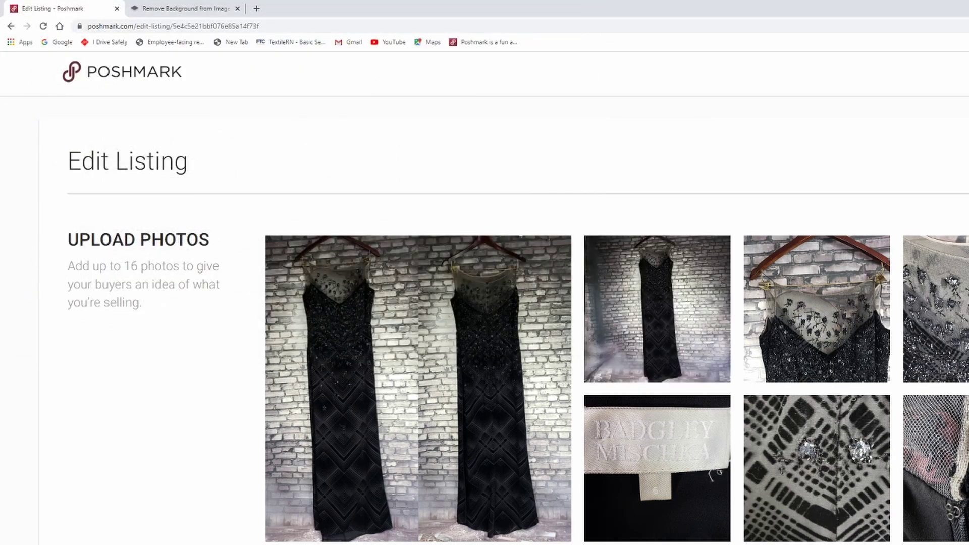
# Upload the saved dress photo to remove.bg and open its cut-out in the editor's Erase / Restore mode.
pyautogui.moveTo(394, 98); pyautogui.dragTo(185, 153)
pyautogui.click(194, 8)
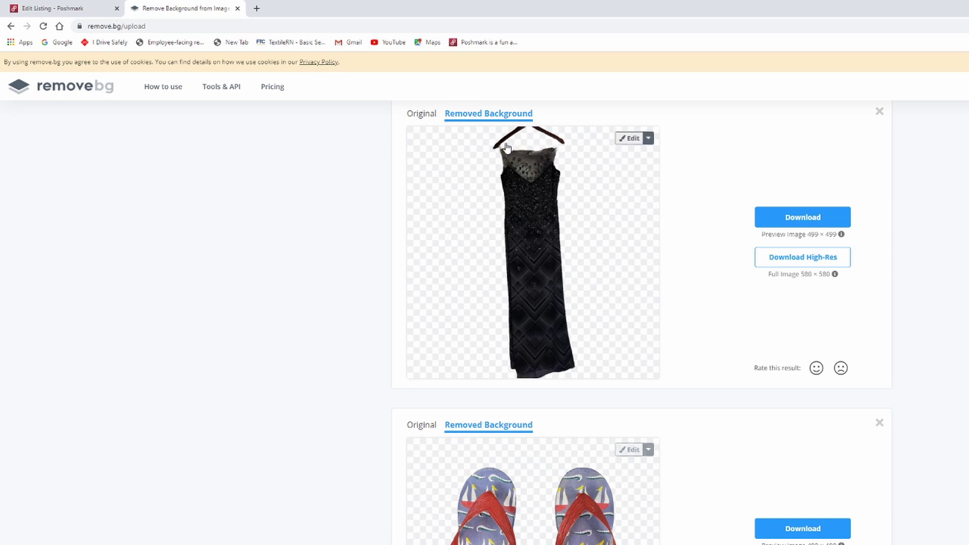
pyautogui.click(626, 139)
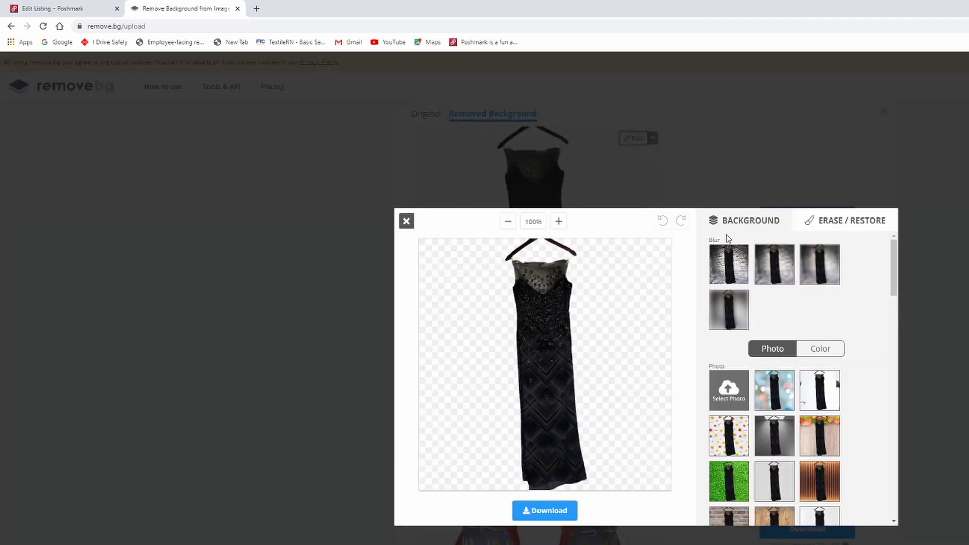
pyautogui.click(831, 222)
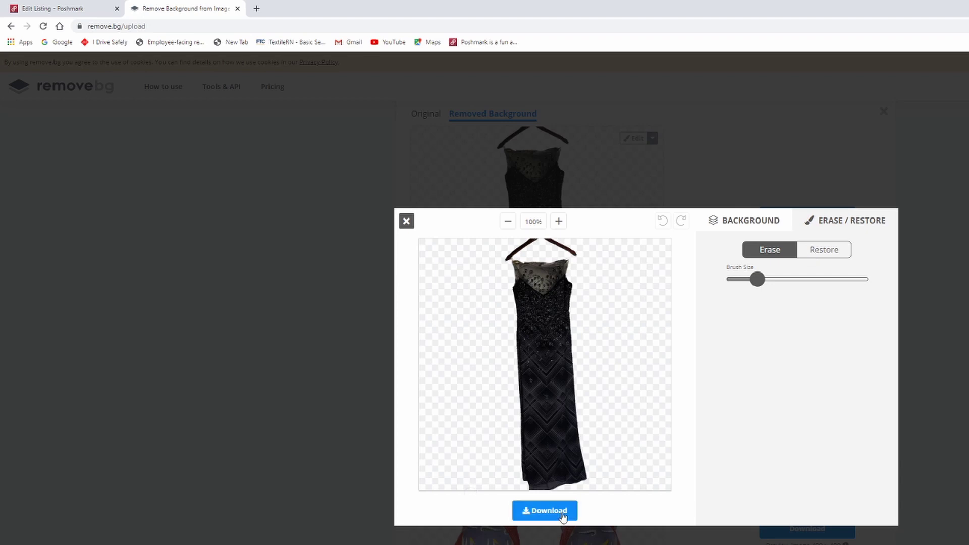
# Download the transparent dress cut-out, view the downloaded image in Photos, and return to the remove.bg editor.
pyautogui.click(564, 513)
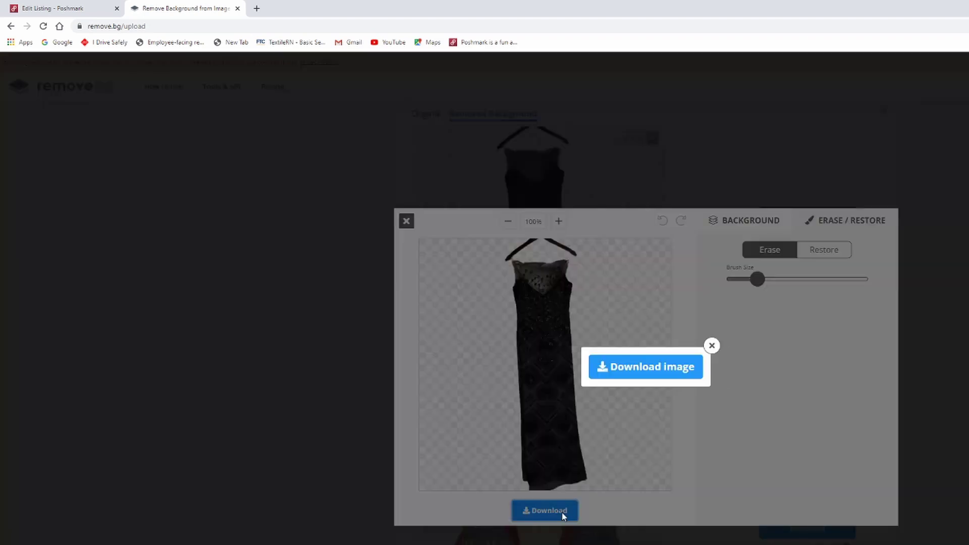
pyautogui.click(712, 346)
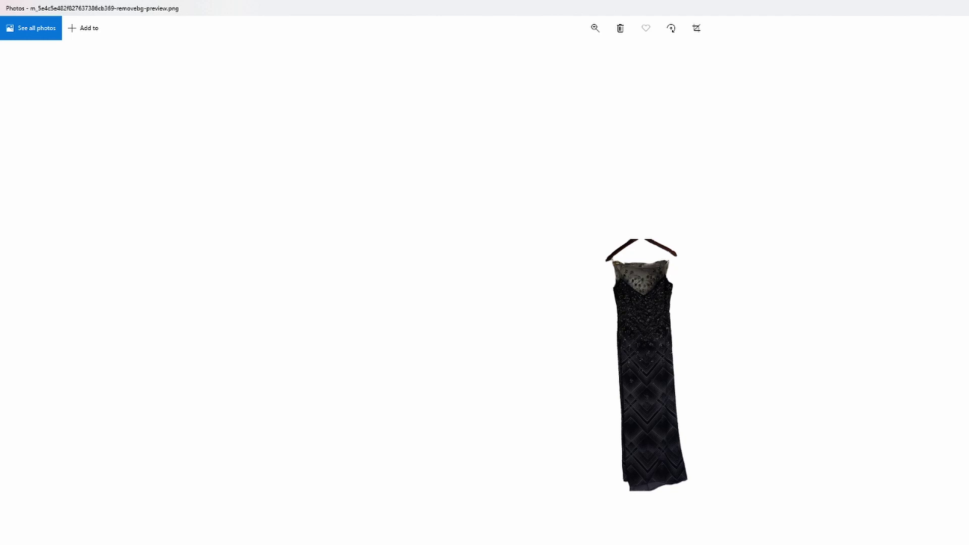
pyautogui.hotkey('alt', 'Tab')
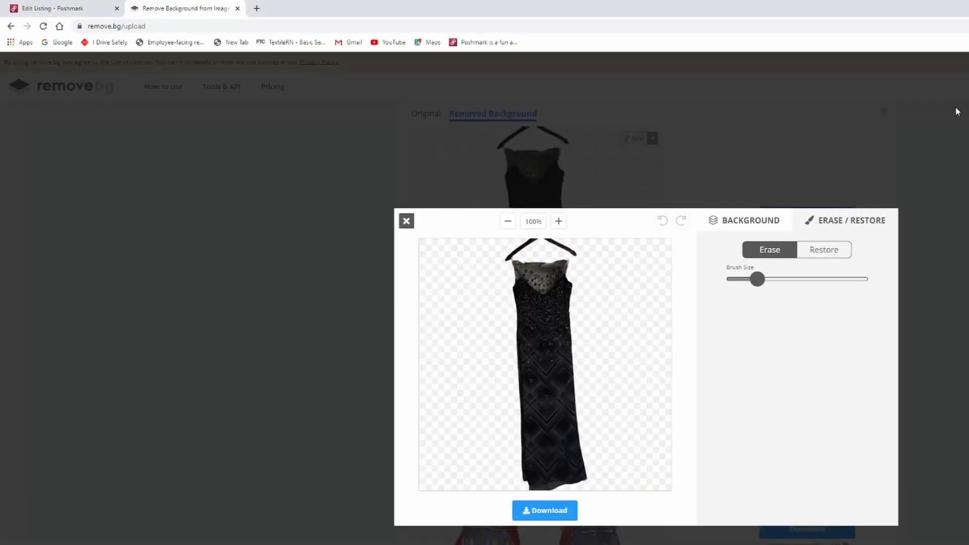
# Try to restore the dress's missing shoulder straps with the smallest brush, and close the editor without downloading the image.
pyautogui.click(816, 255)
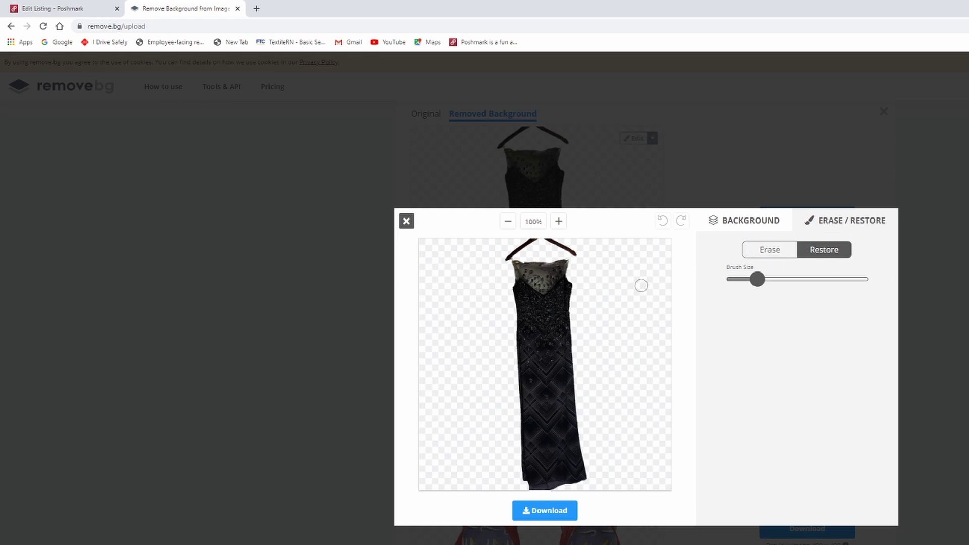
pyautogui.click(734, 281)
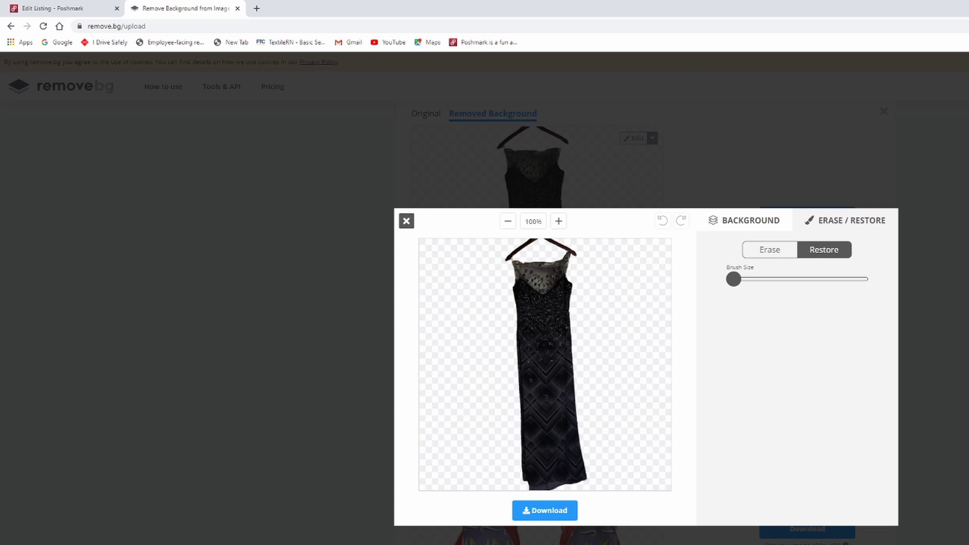
pyautogui.moveTo(568, 260); pyautogui.dragTo(570, 254)
pyautogui.click(560, 222)
pyautogui.click(560, 222)
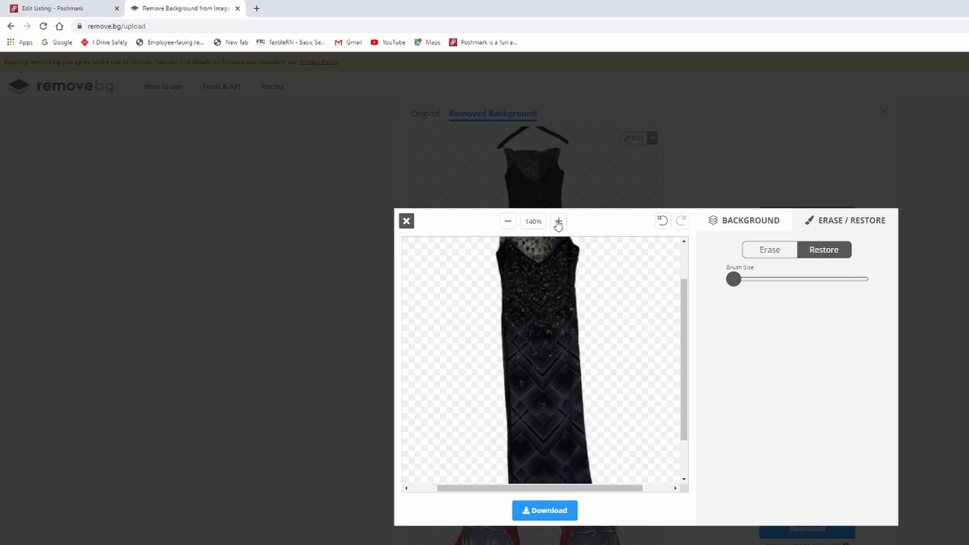
pyautogui.click(560, 222)
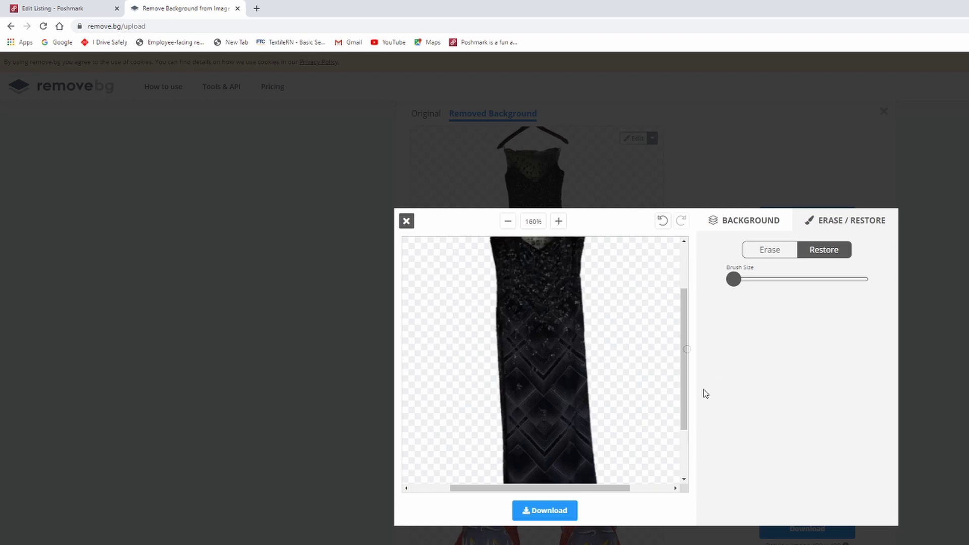
pyautogui.moveTo(685, 372); pyautogui.dragTo(692, 278)
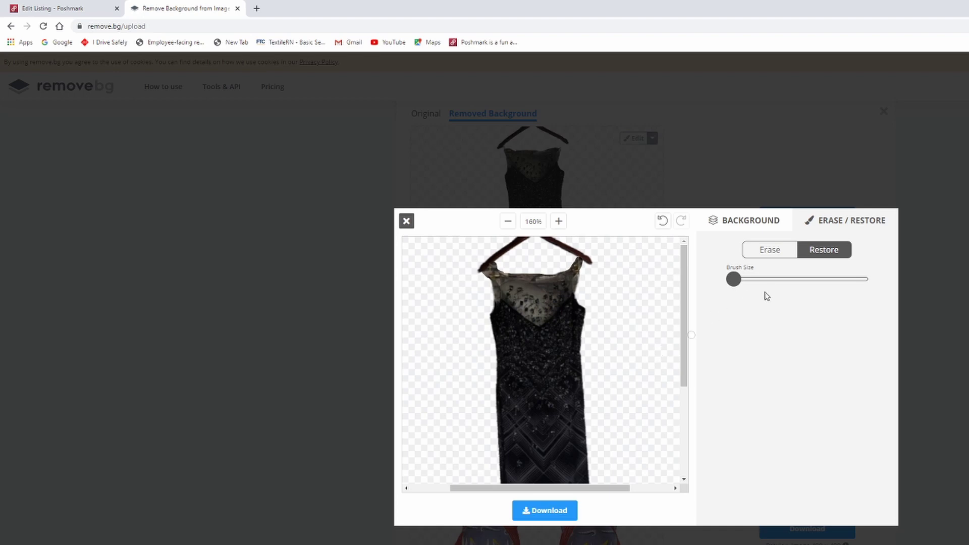
pyautogui.click(764, 254)
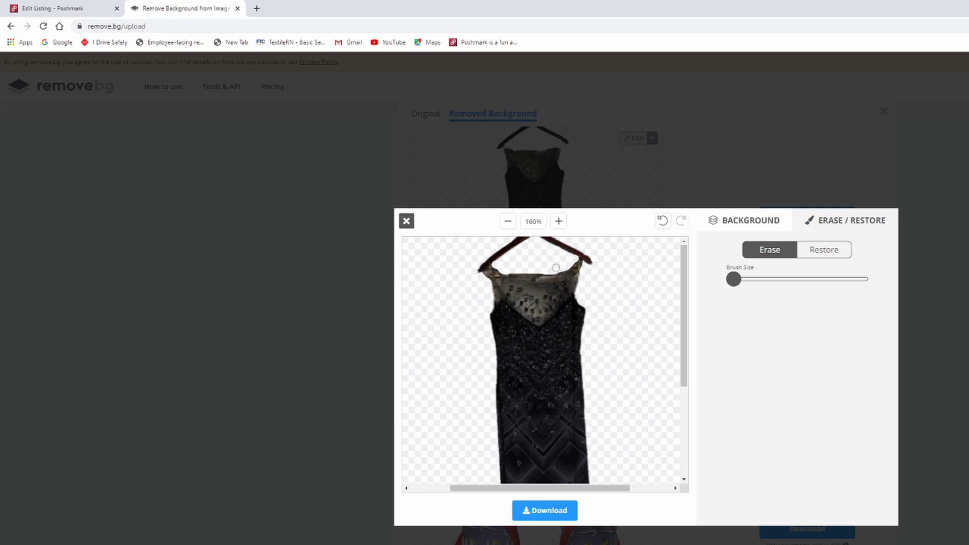
pyautogui.click(407, 221)
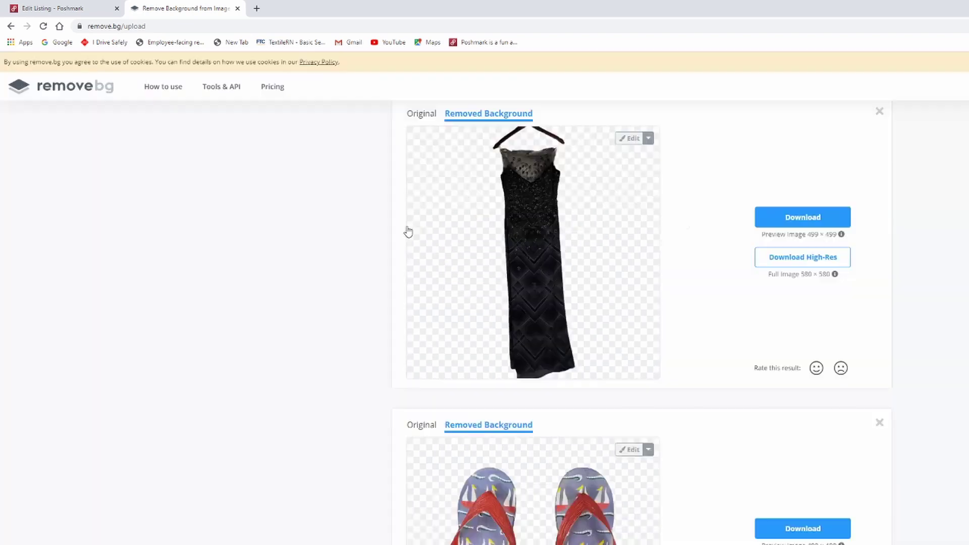
# Return to the Poshmark dress listing and swap the double-view cover with the single full-length dress photo.
pyautogui.click(71, 10)
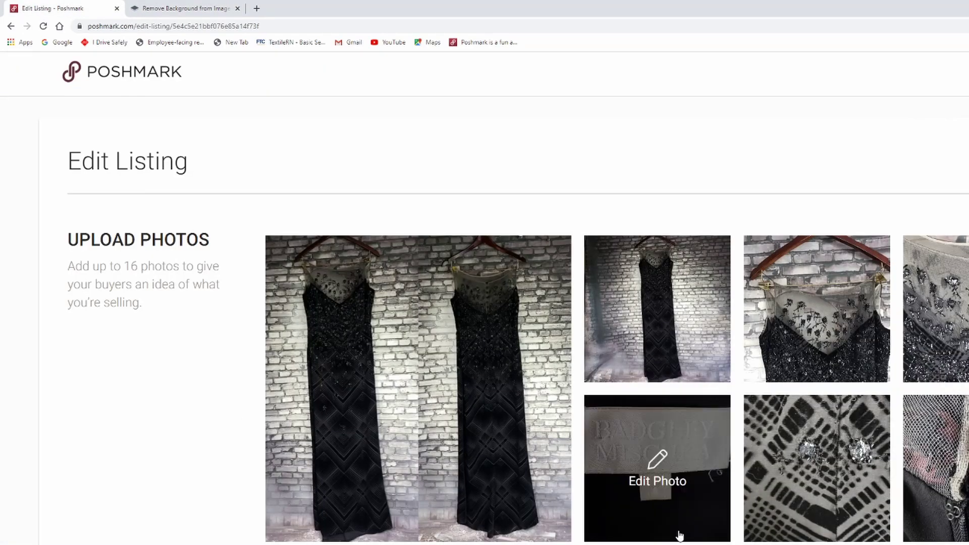
pyautogui.click(430, 430)
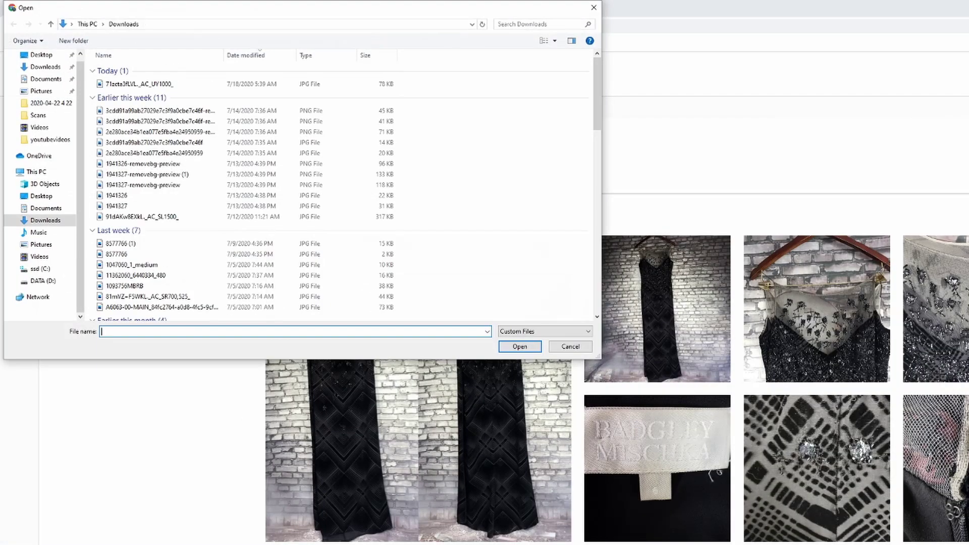
pyautogui.click(595, 7)
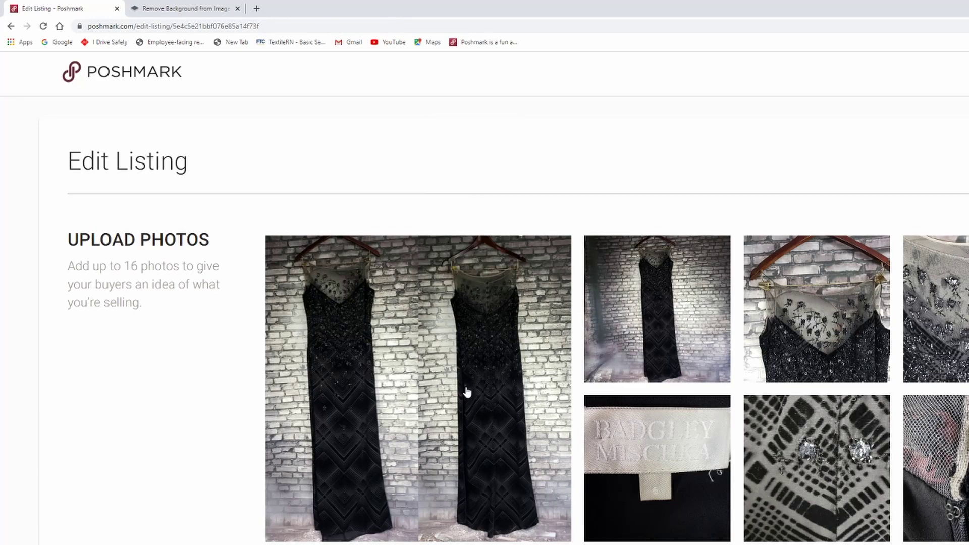
pyautogui.moveTo(468, 392); pyautogui.dragTo(683, 368)
pyautogui.click(684, 317)
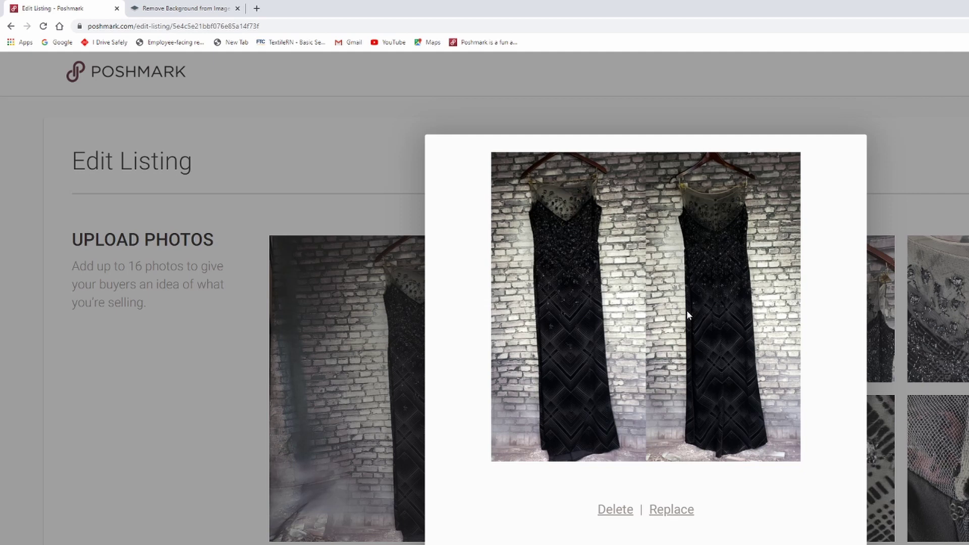
pyautogui.press('Escape')
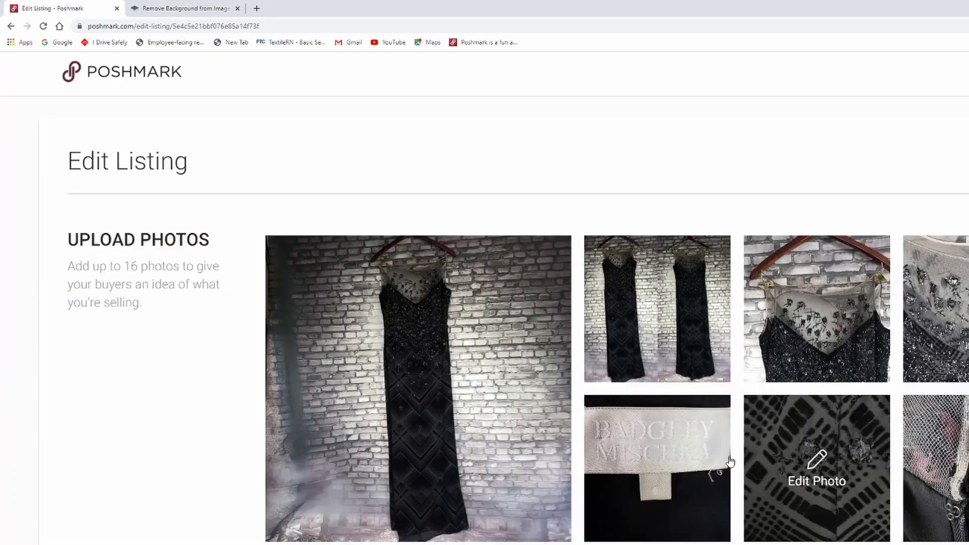
# Switch back to remove.bg and review the dress cut-out result.
pyautogui.click(180, 8)
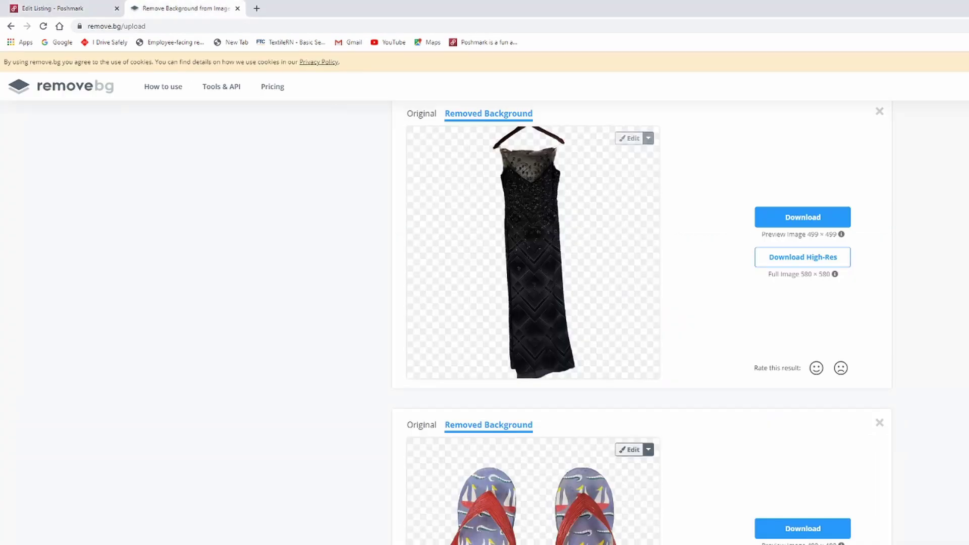
pyautogui.scroll(-6, 642, 323)
pyautogui.scroll(8, 642, 323)
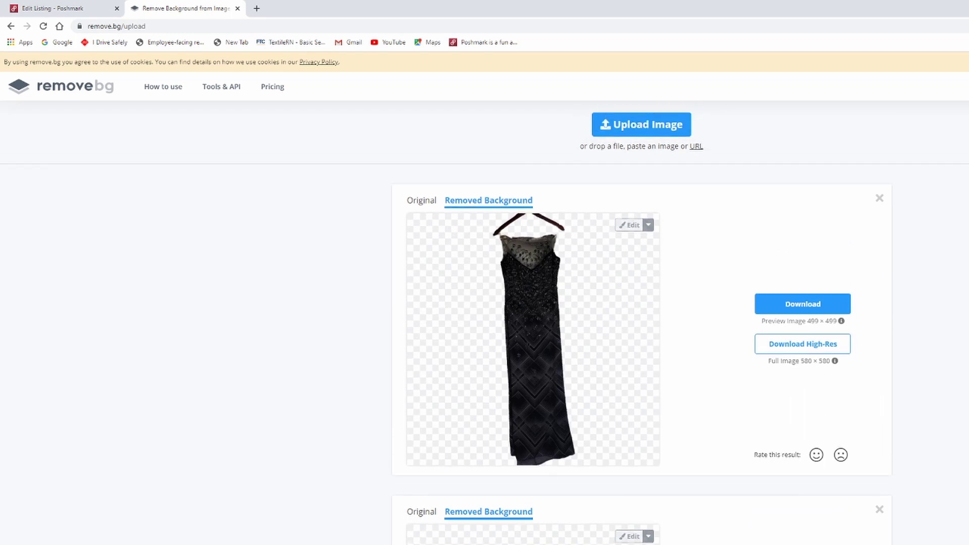